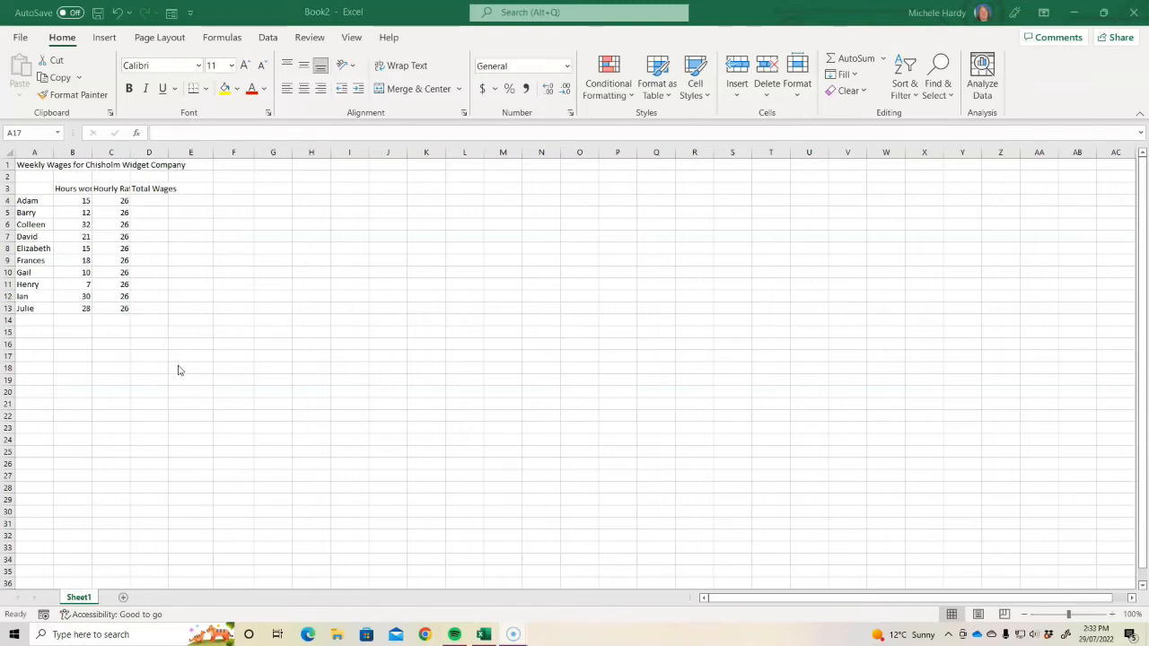
# - Examine the function library categories, including Financial, Logical, Date & Time, Lookup & Reference and More Functions
pyautogui.click(233, 36)
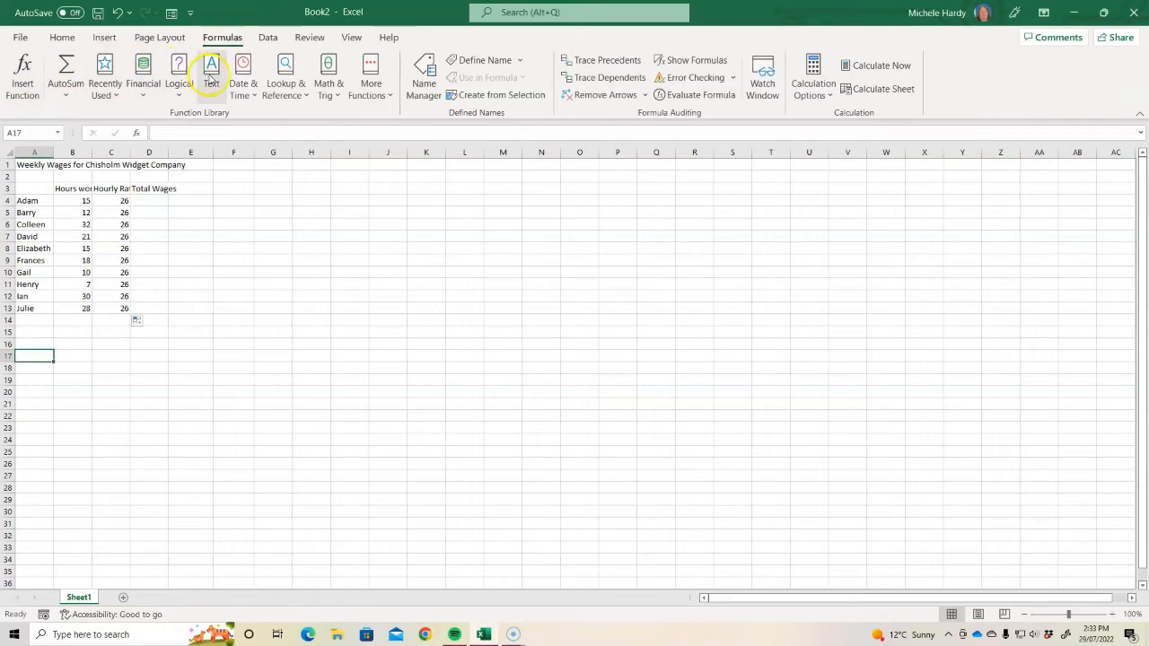
pyautogui.click(143, 97)
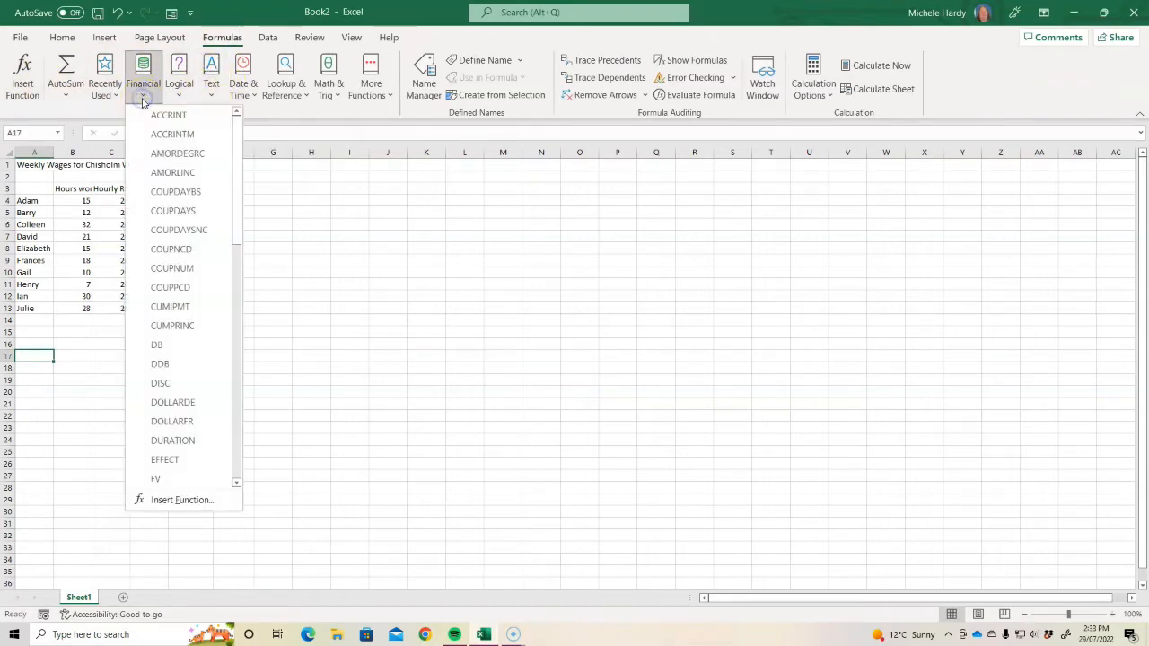
pyautogui.moveTo(238, 228); pyautogui.dragTo(254, 246)
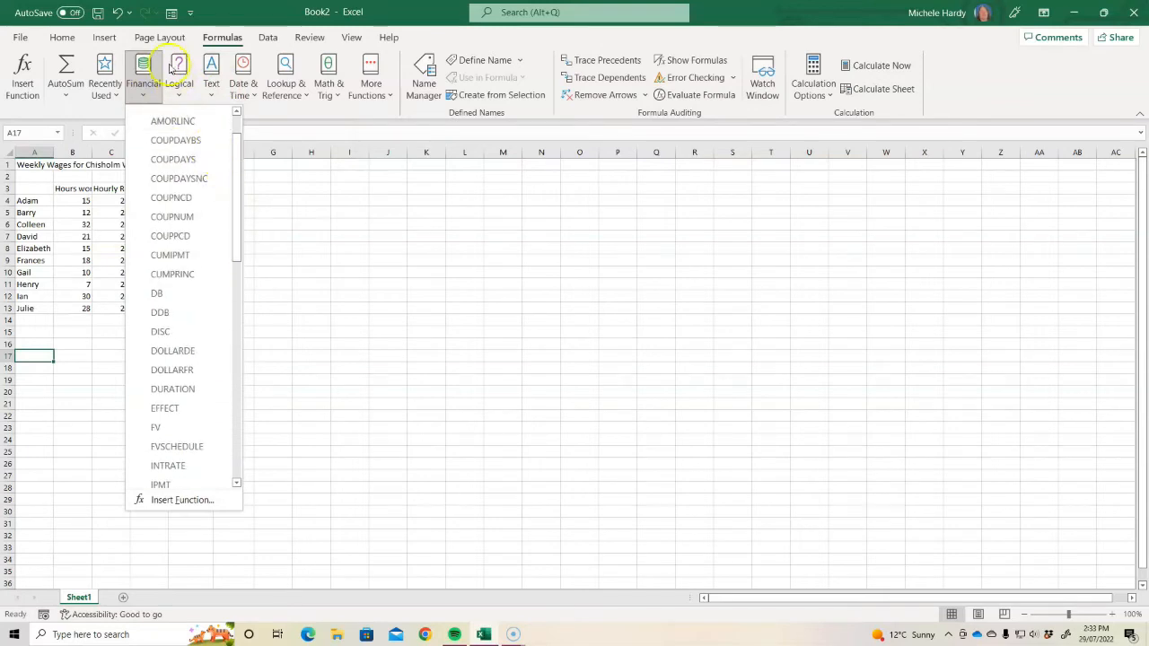
pyautogui.click(186, 67)
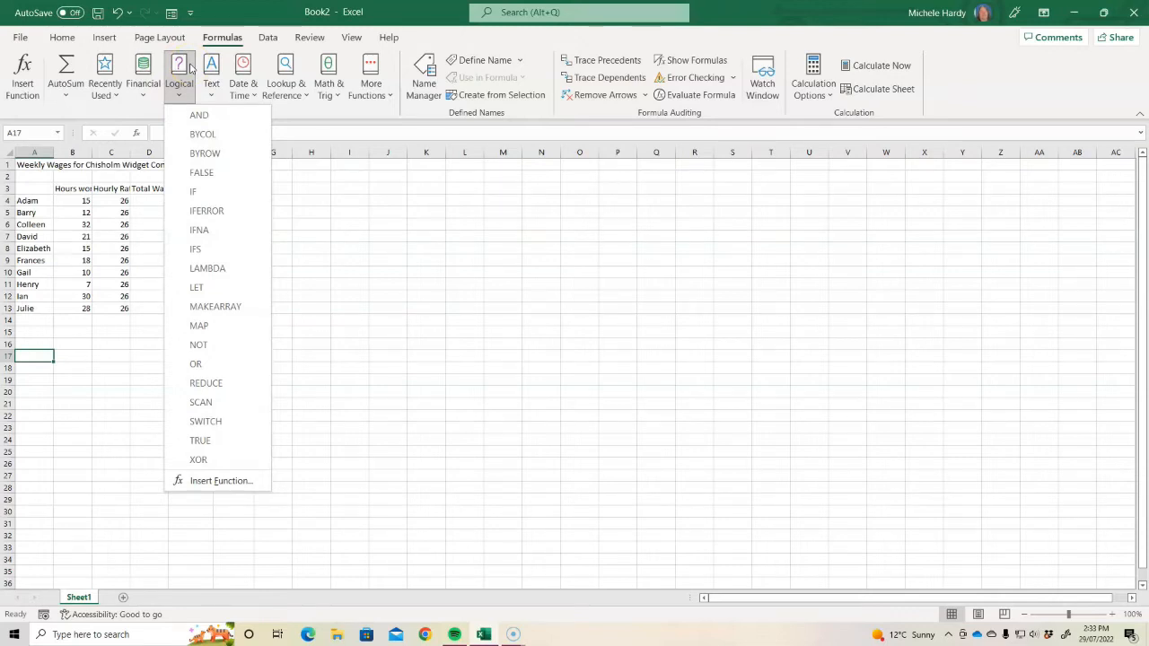
pyautogui.click(242, 68)
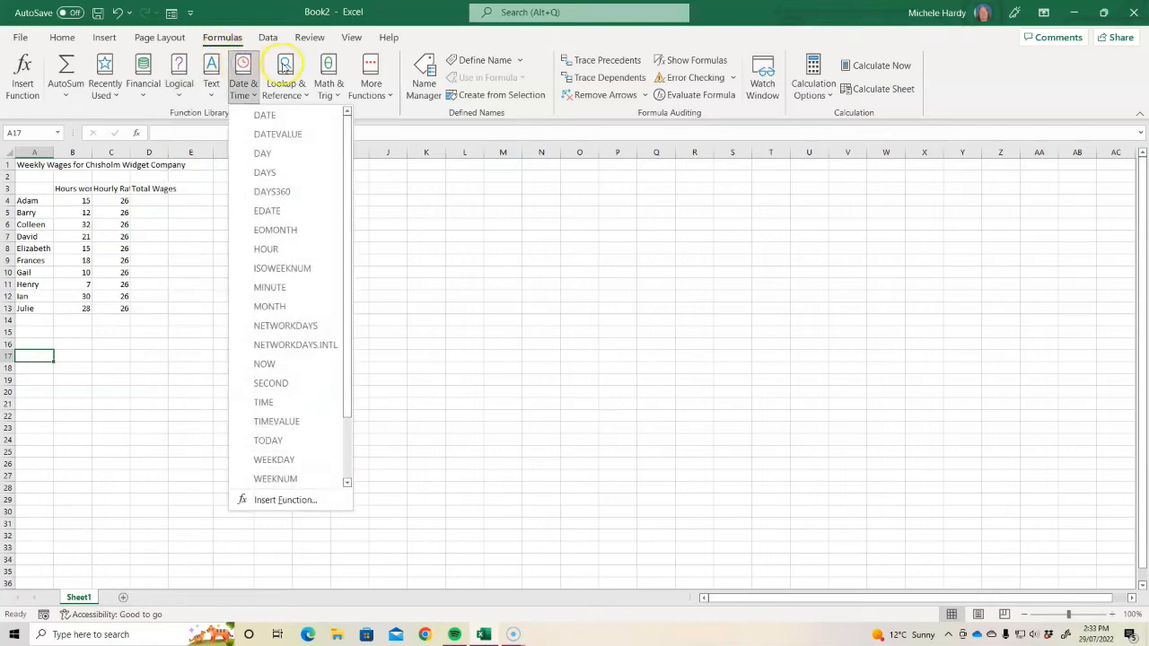
pyautogui.click(284, 68)
pyautogui.click(372, 67)
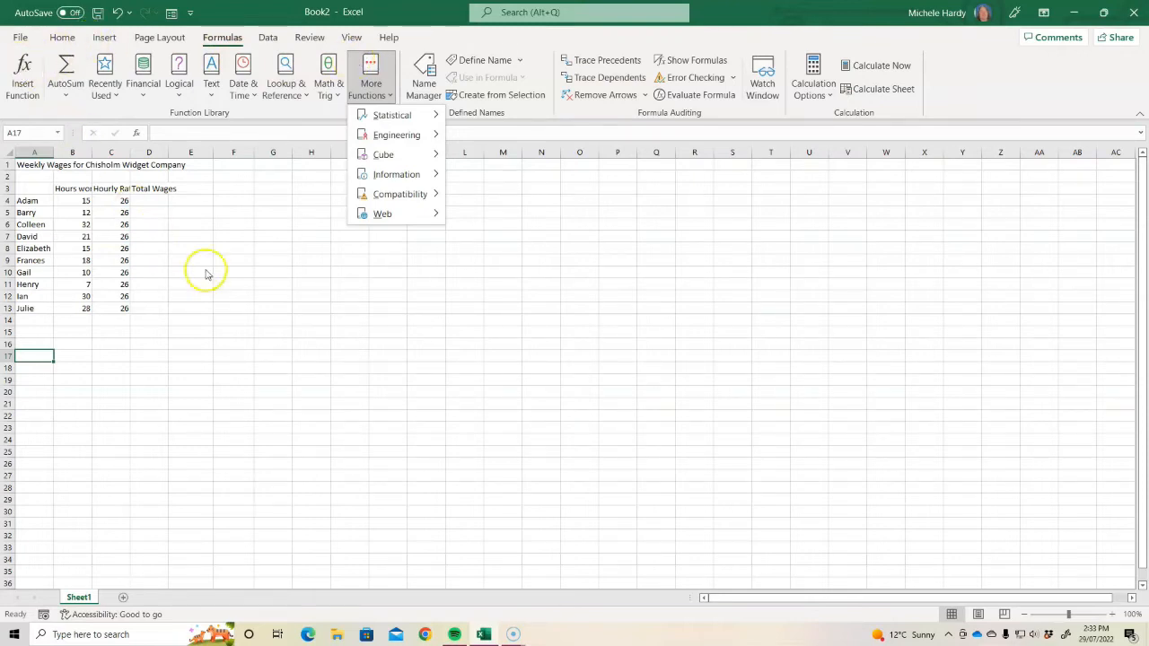
pyautogui.click(209, 372)
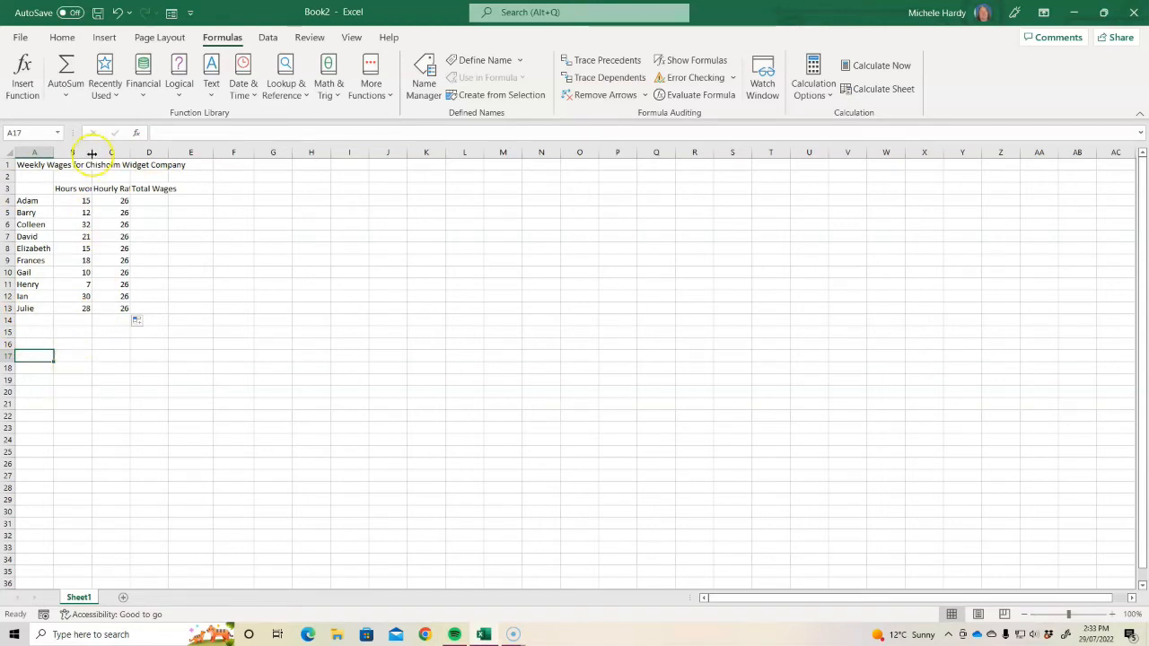
# - Widen columns B to D to fit their headings and apply the dollar Accounting format to the hourly rates in C4:C13
pyautogui.moveTo(92, 155); pyautogui.dragTo(222, 155)
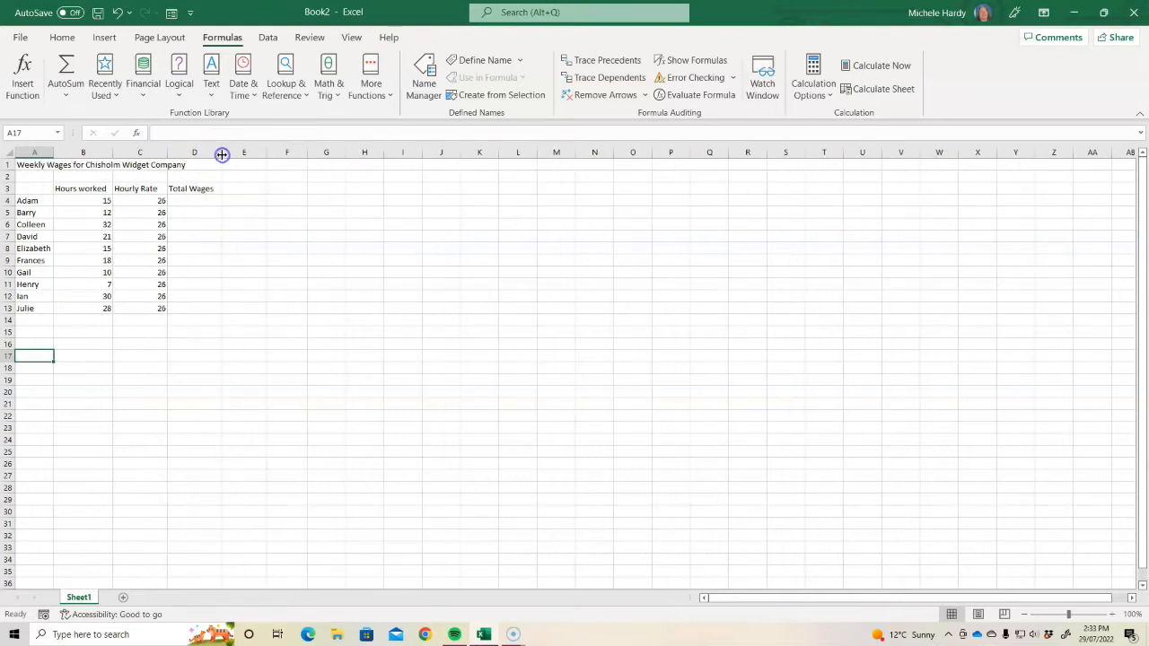
pyautogui.moveTo(144, 201); pyautogui.dragTo(153, 308)
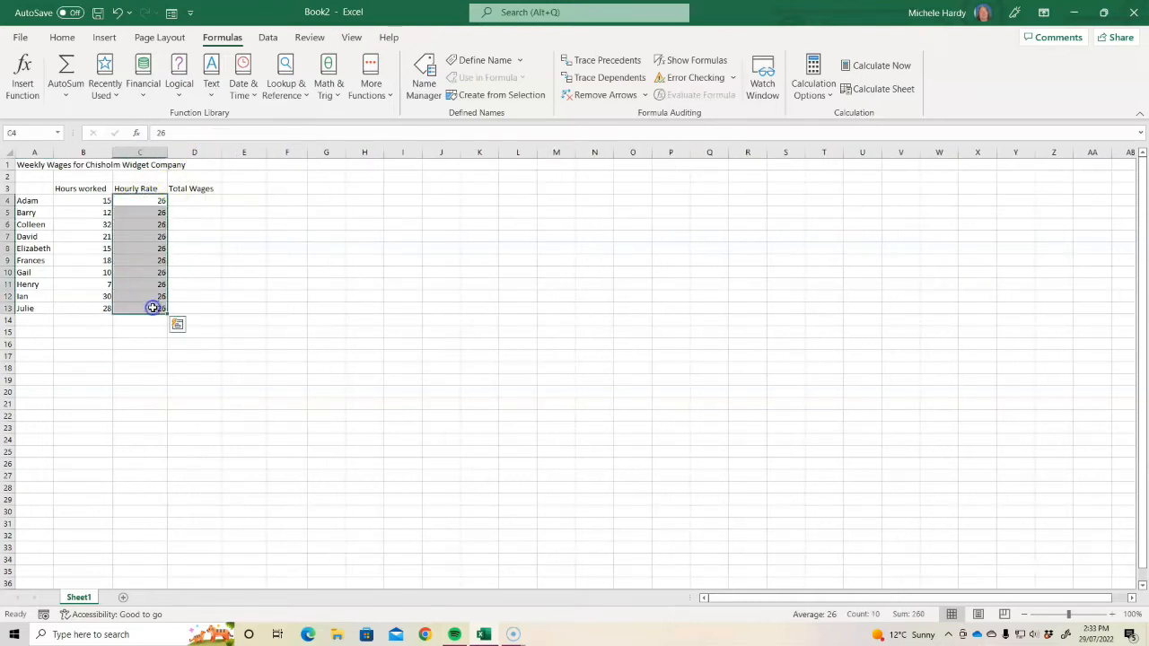
pyautogui.click(63, 37)
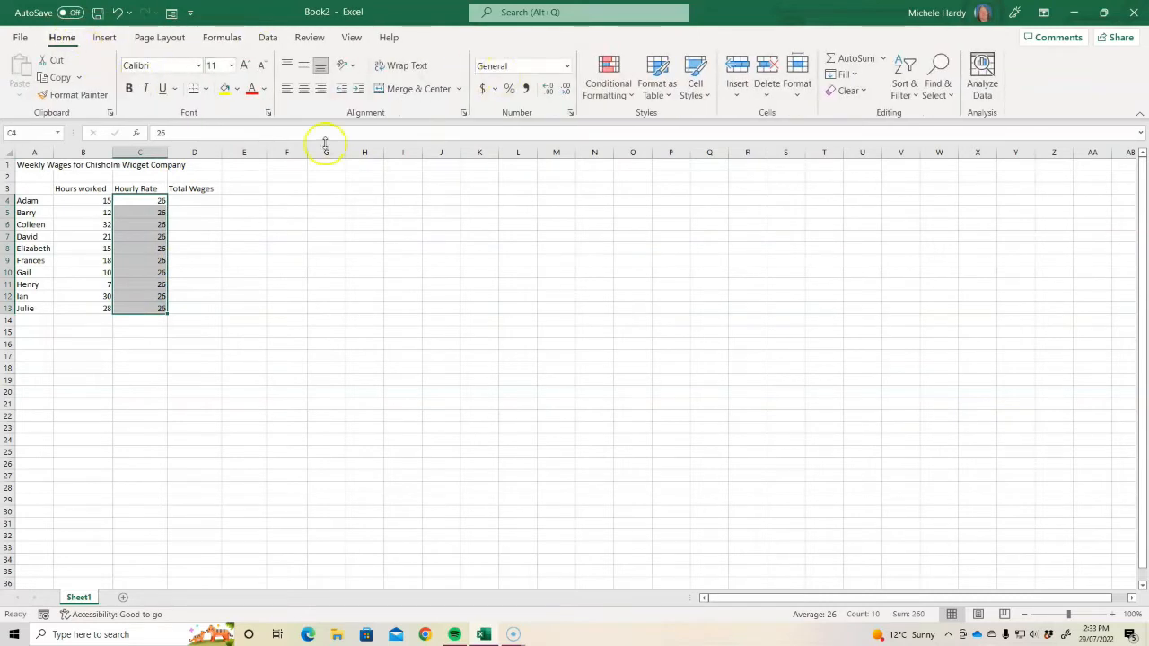
pyautogui.click(482, 88)
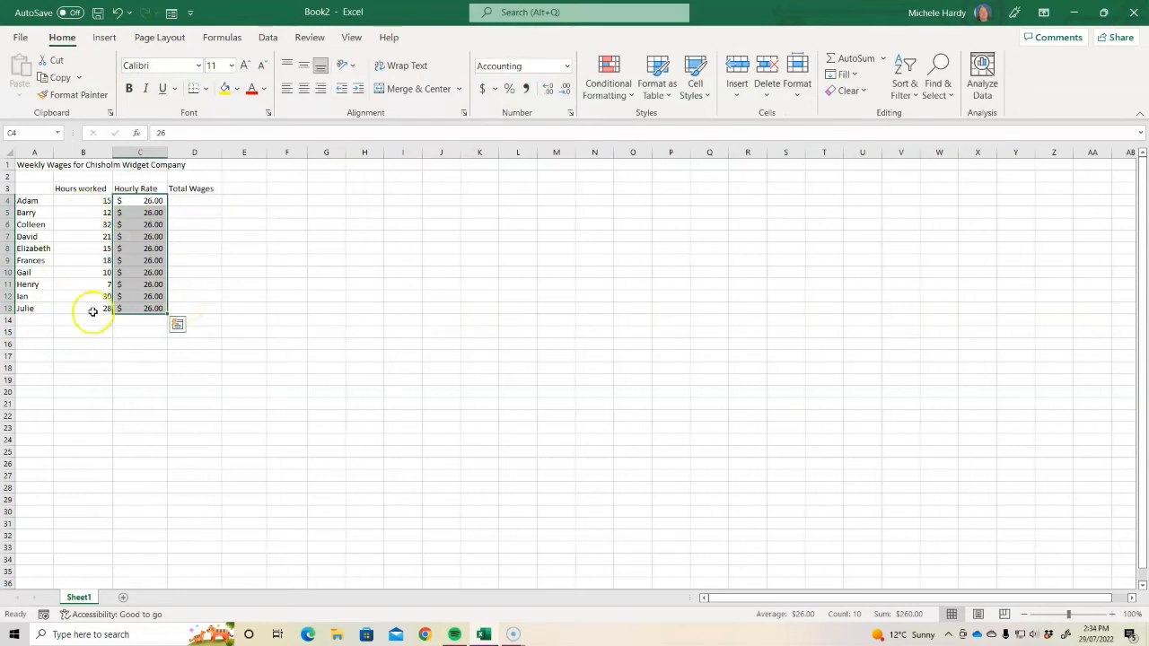
# - Total the hours worked in cell B14 with an AutoSum of B4:B13
pyautogui.click(34, 331)
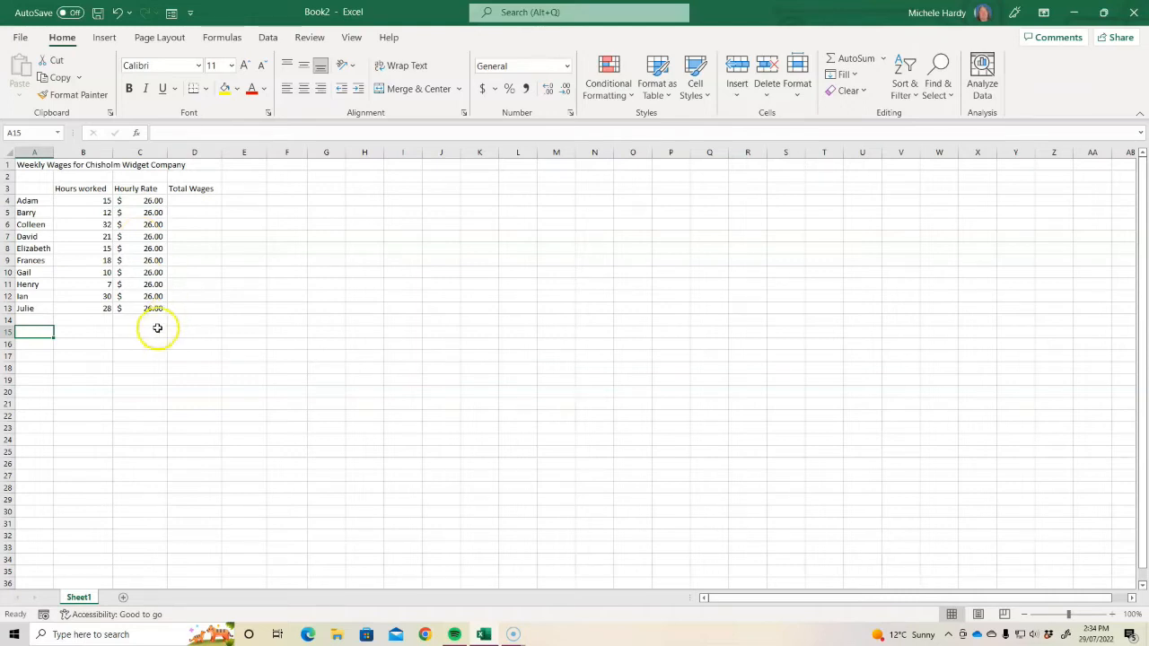
pyautogui.click(95, 320)
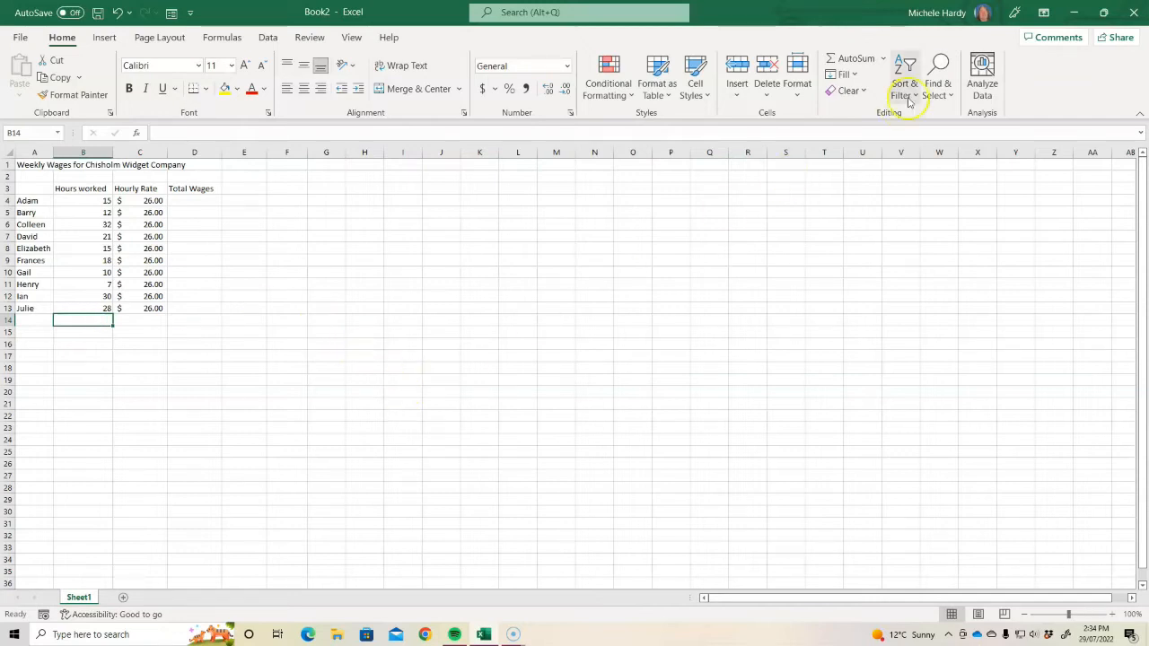
pyautogui.click(885, 59)
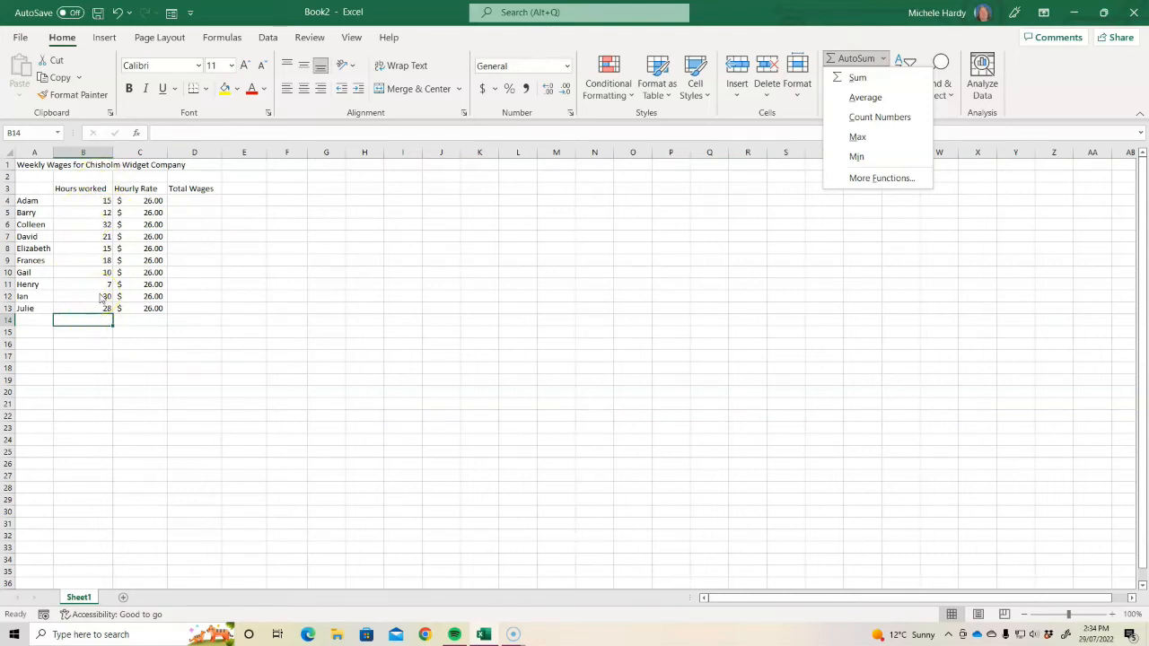
pyautogui.click(860, 80)
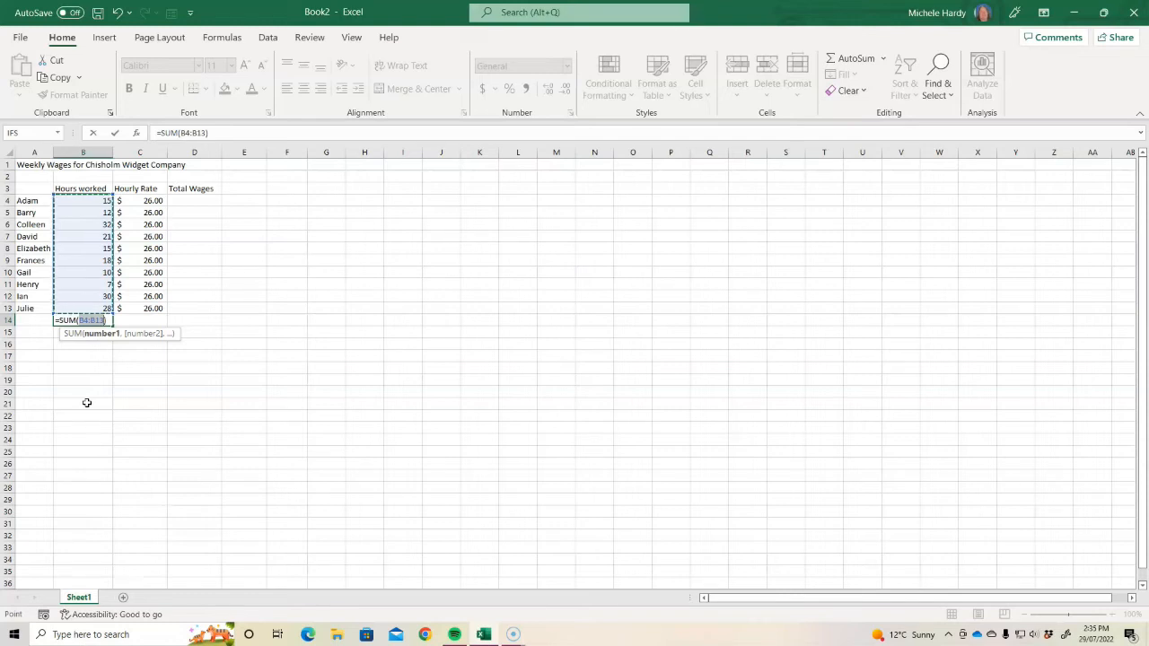
pyautogui.press('Return')
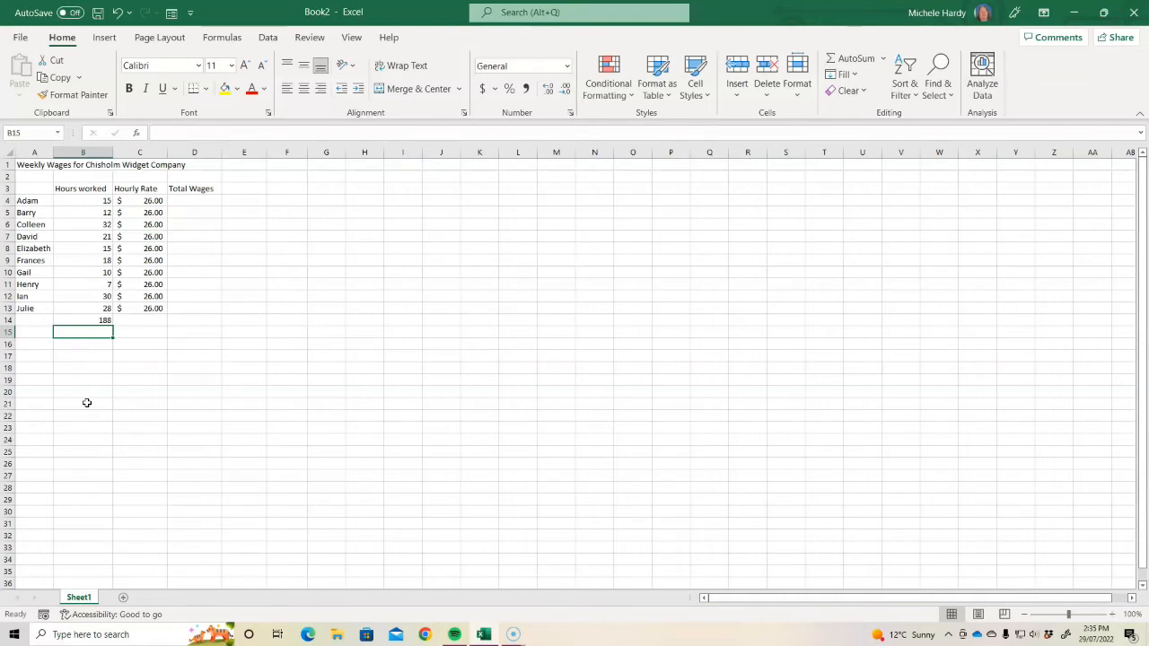
# - Change the hours worked in cell B11 to 17
pyautogui.click(87, 285)
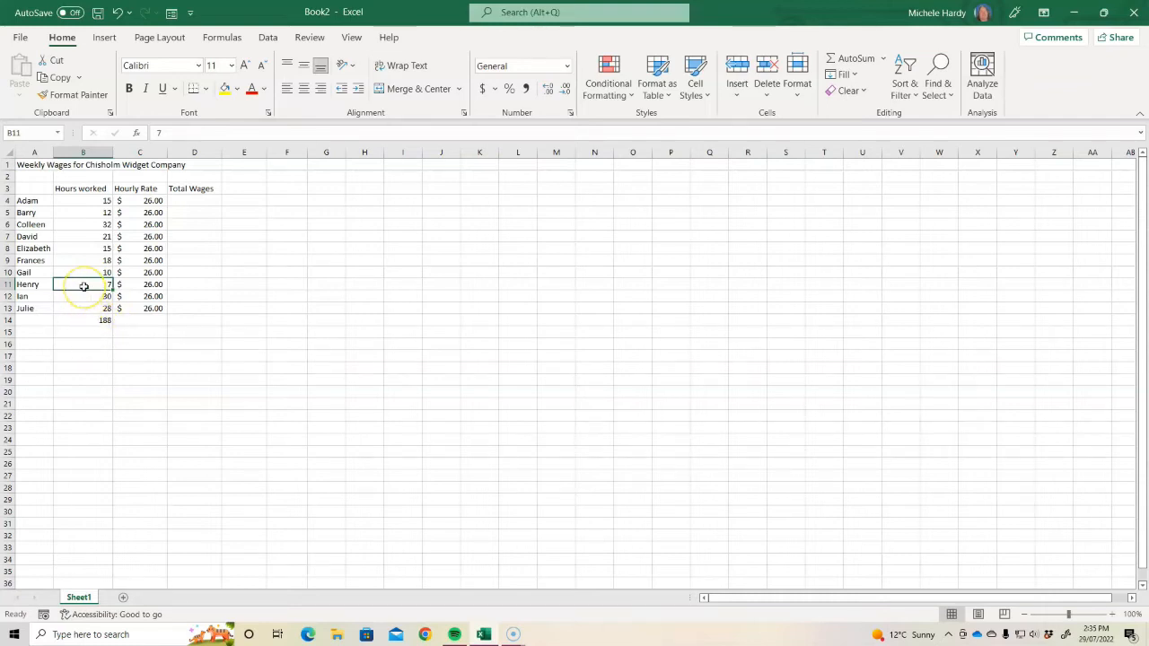
pyautogui.write('1')
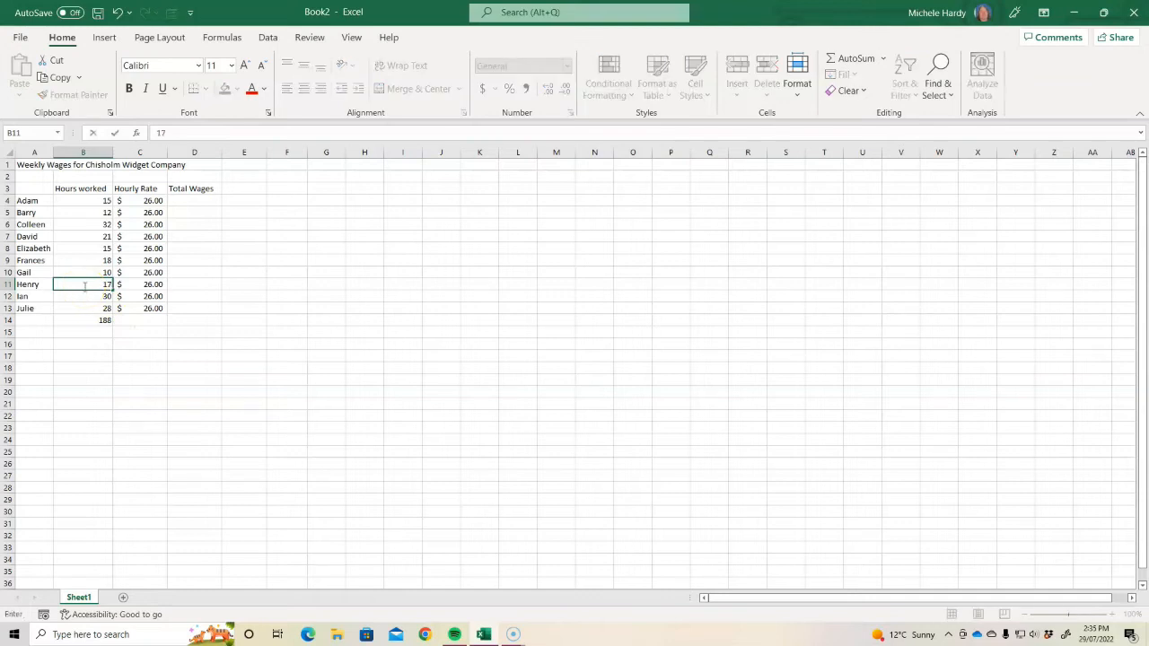
pyautogui.press('Return')
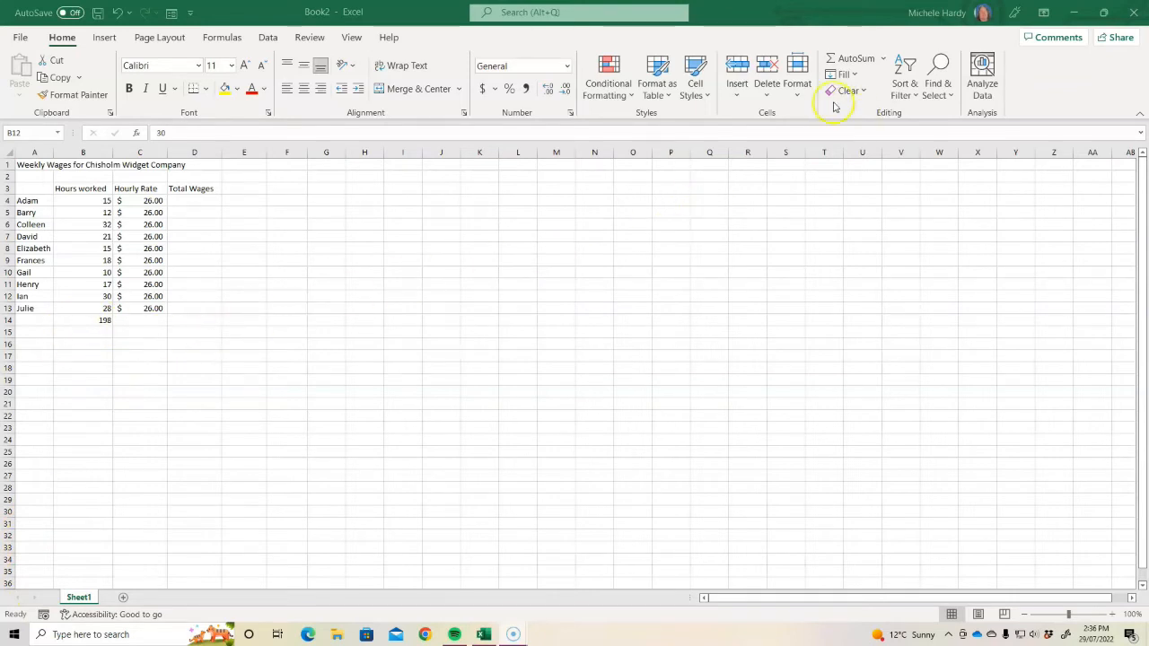
pyautogui.click(884, 61)
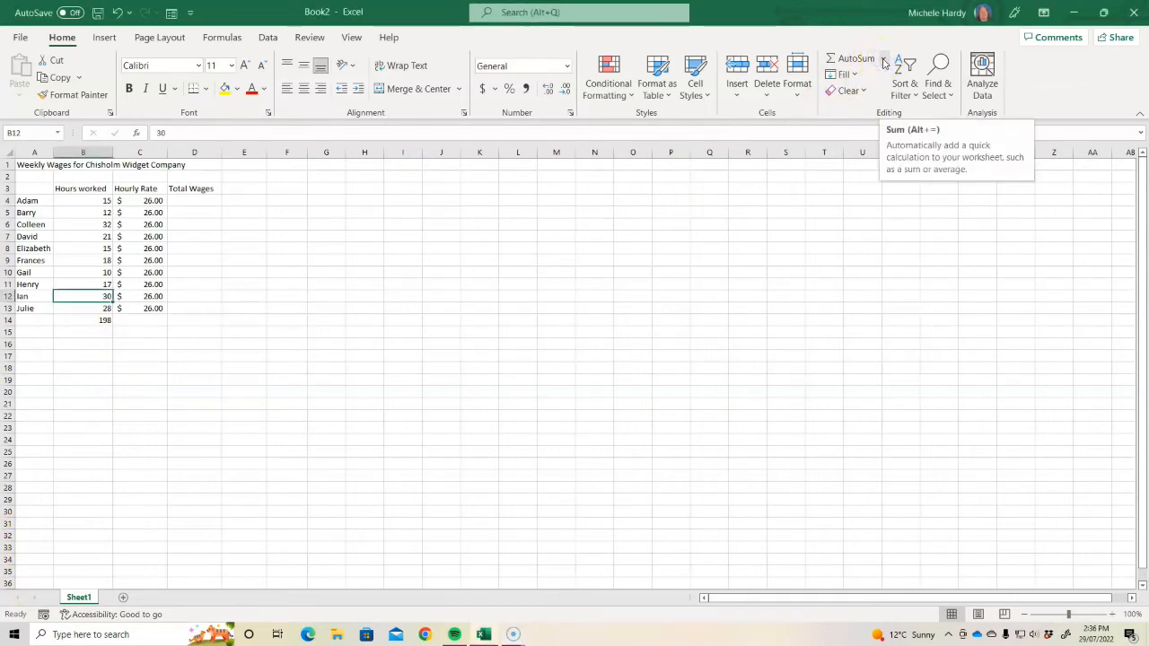
pyautogui.click(884, 60)
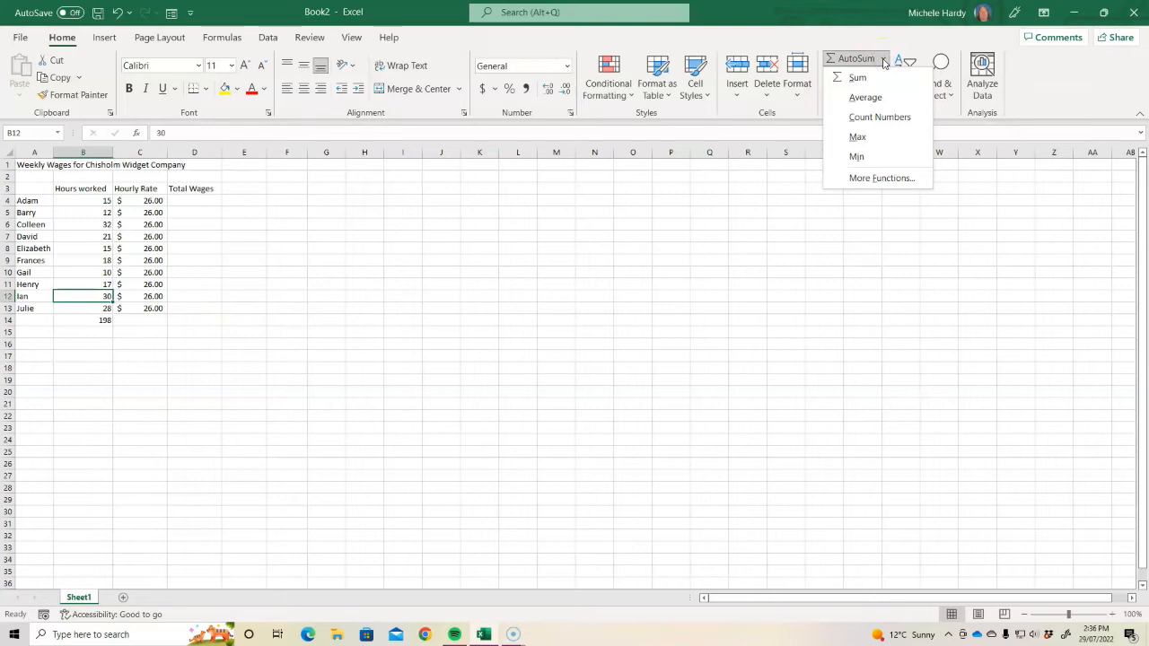
pyautogui.click(883, 60)
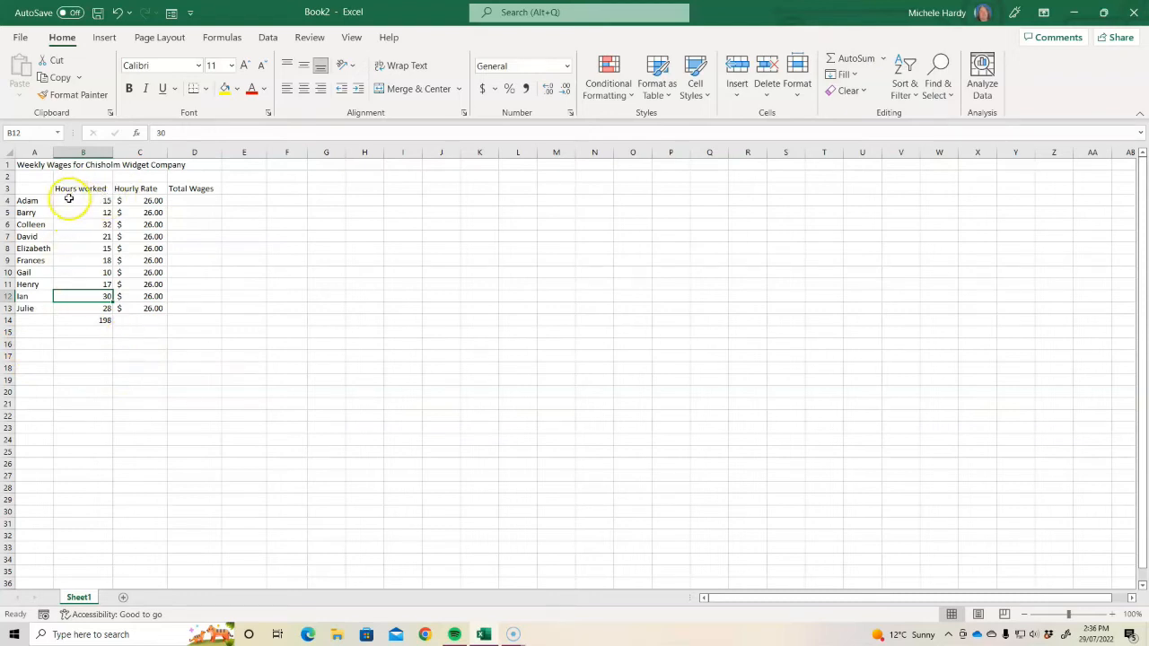
# - Enter the formula =b4*c4 in cell D4 to multiply the first employee's hours by the hourly rate
pyautogui.click(199, 198)
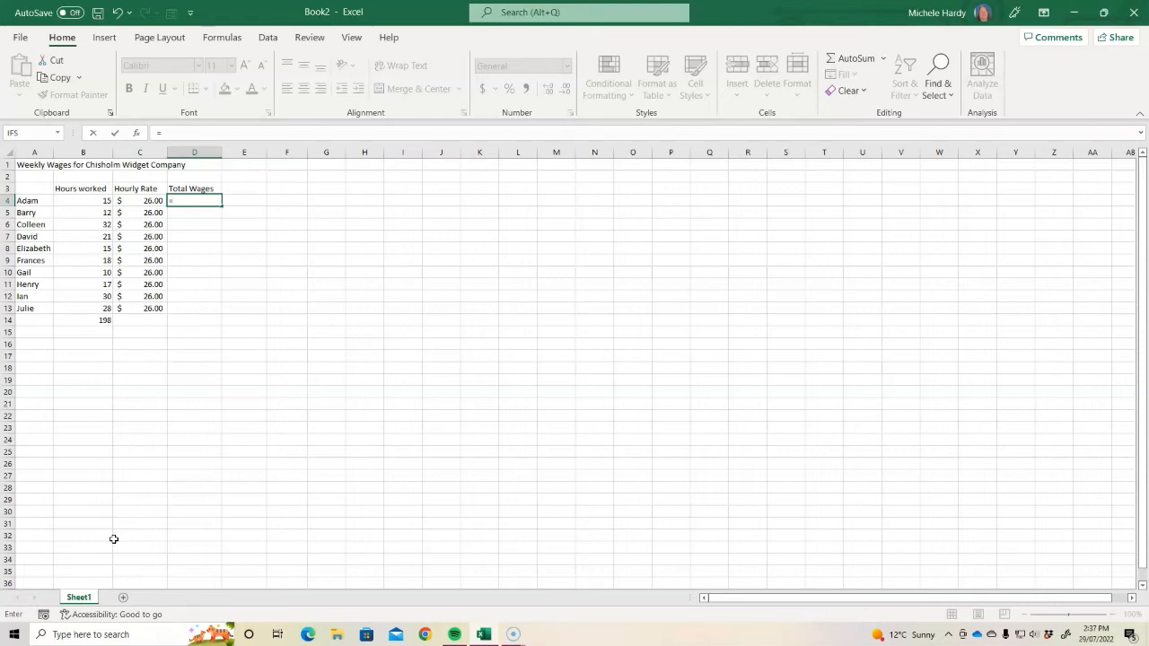
pyautogui.write('b4')
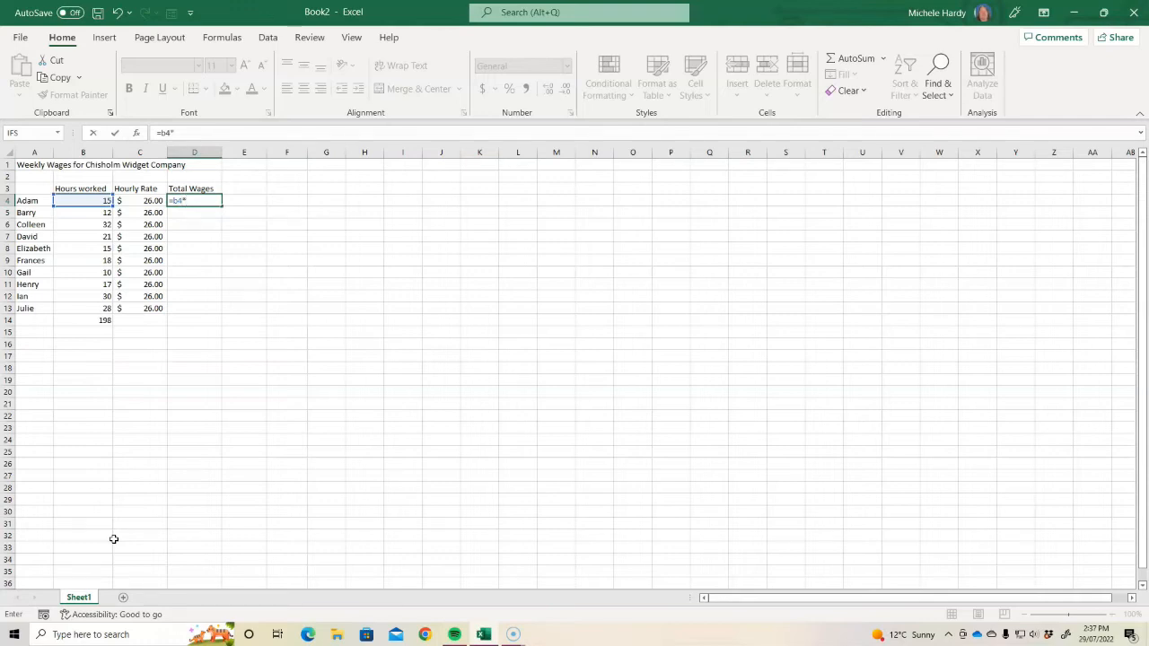
pyautogui.write('*c4')
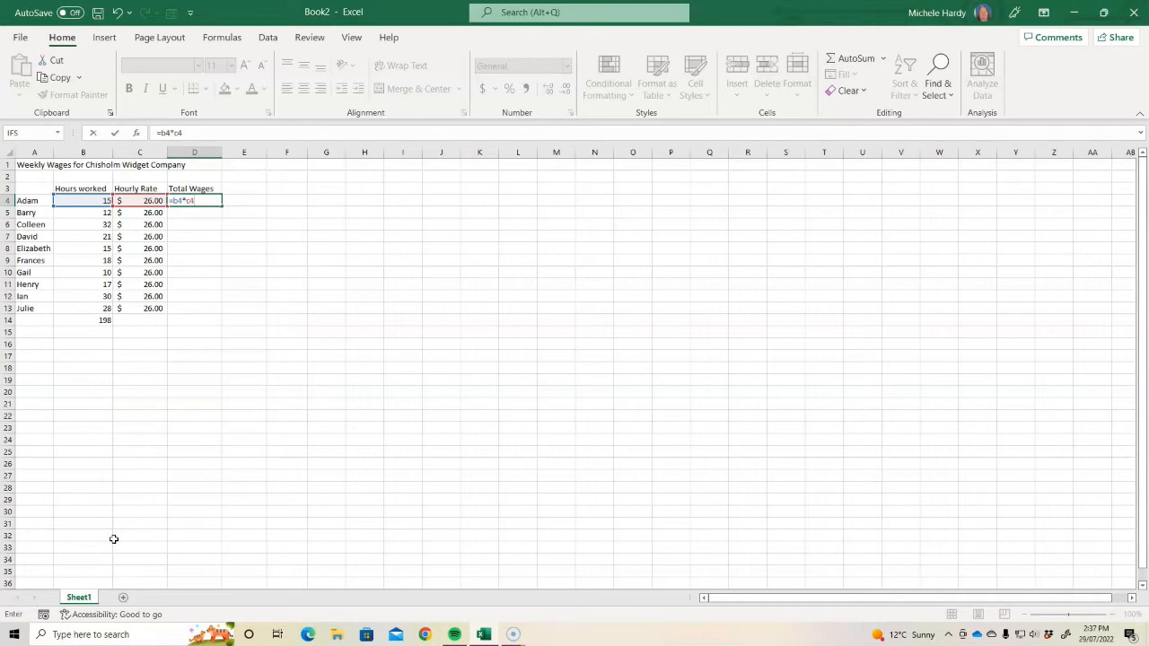
pyautogui.press('Return')
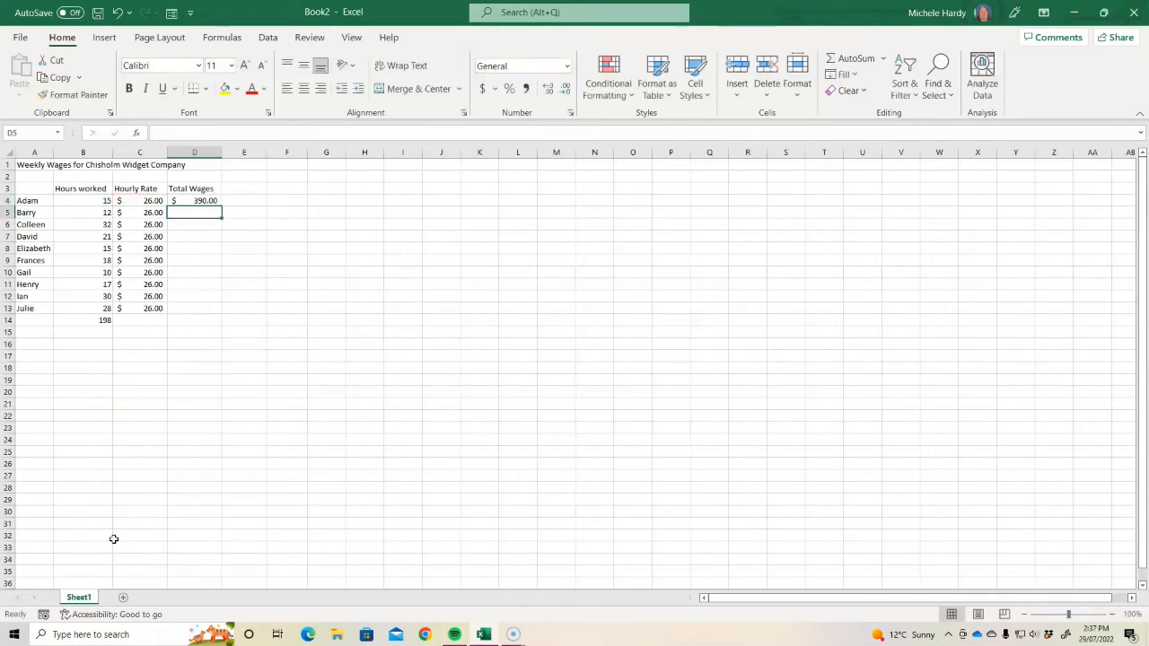
# - Clear cell D4 and rebuild its formula as =B4*C4 by picking the hours and hourly rate cells as references
pyautogui.click(203, 200)
pyautogui.press('Delete')
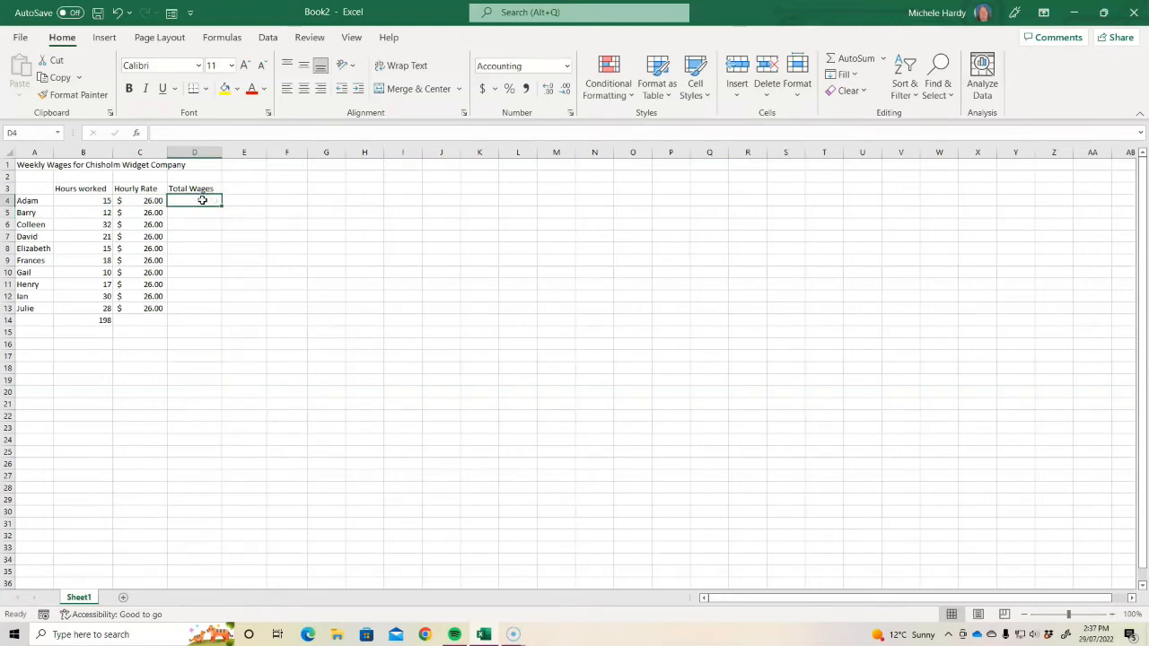
pyautogui.write('=')
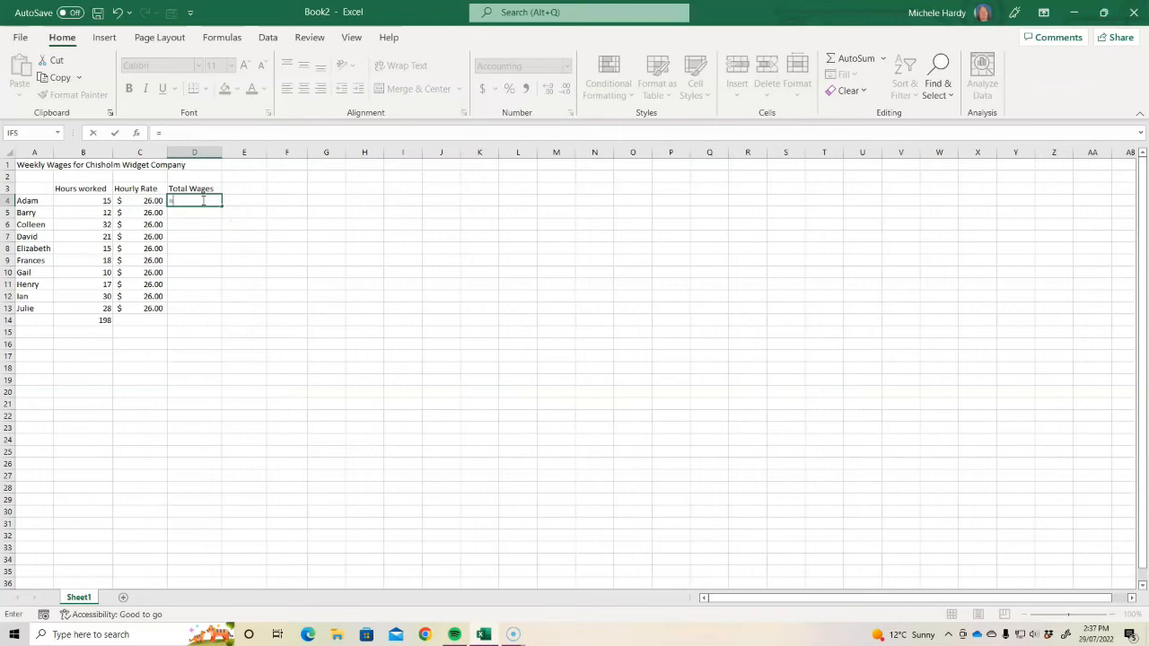
pyautogui.click(90, 200)
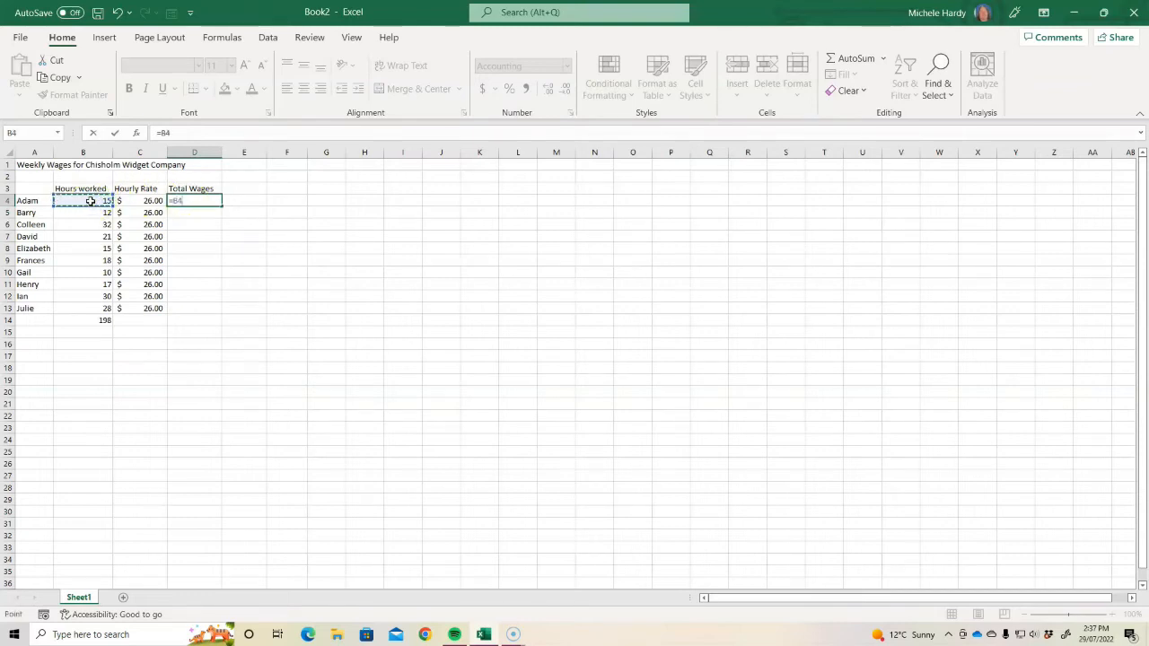
pyautogui.write('*')
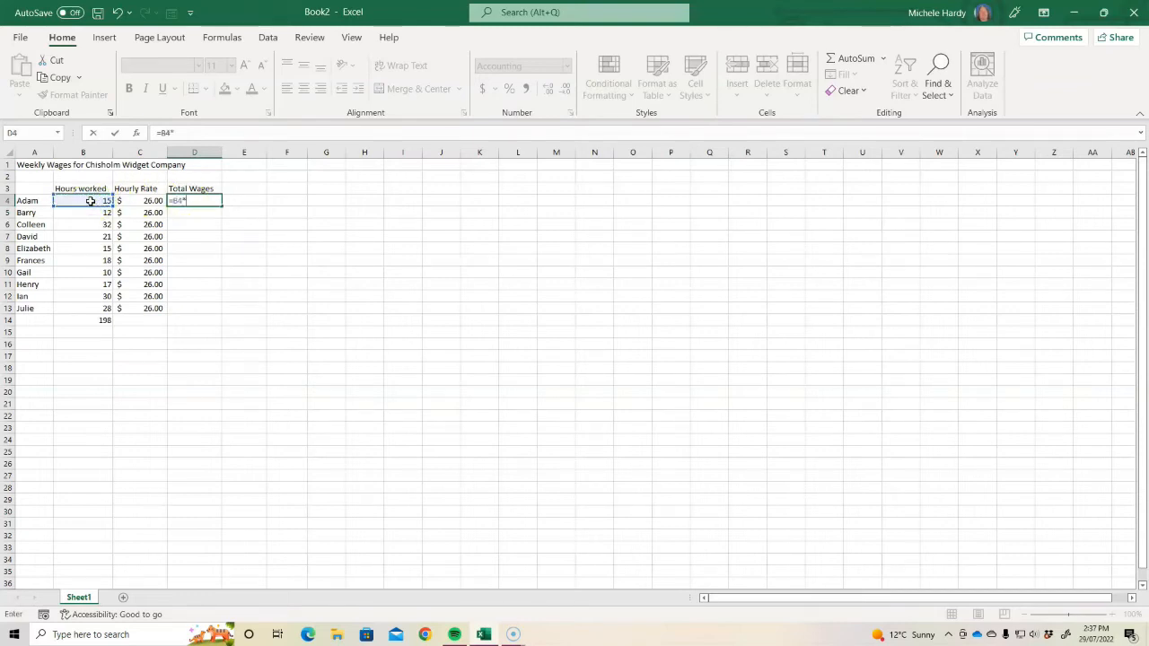
pyautogui.click(139, 201)
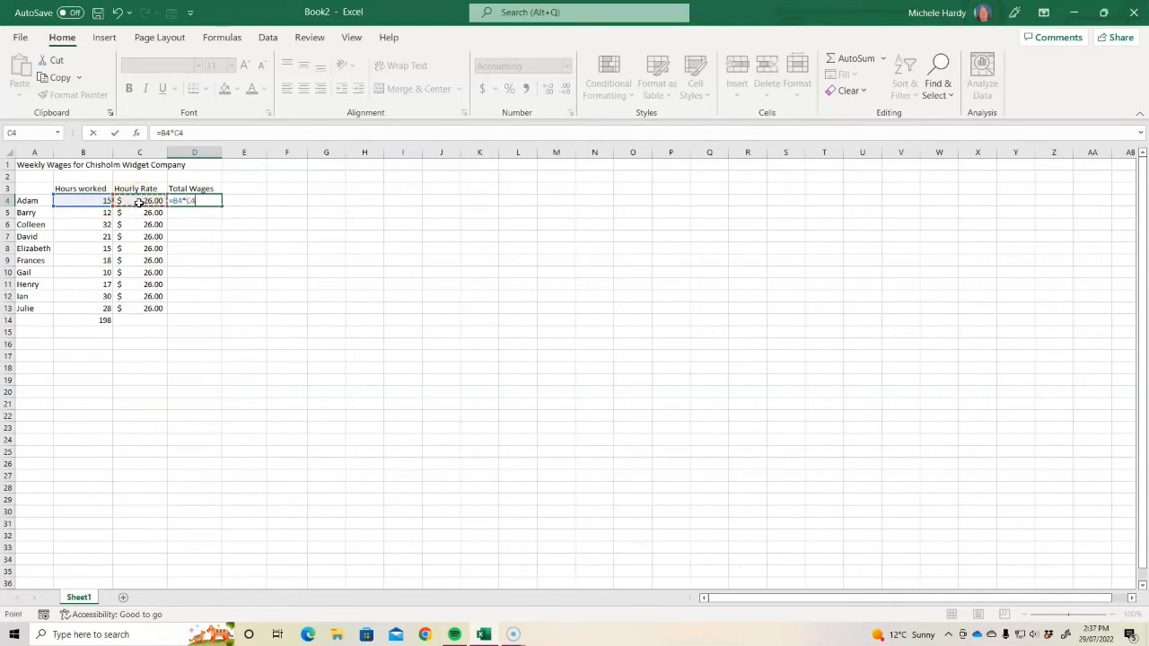
pyautogui.press('Return')
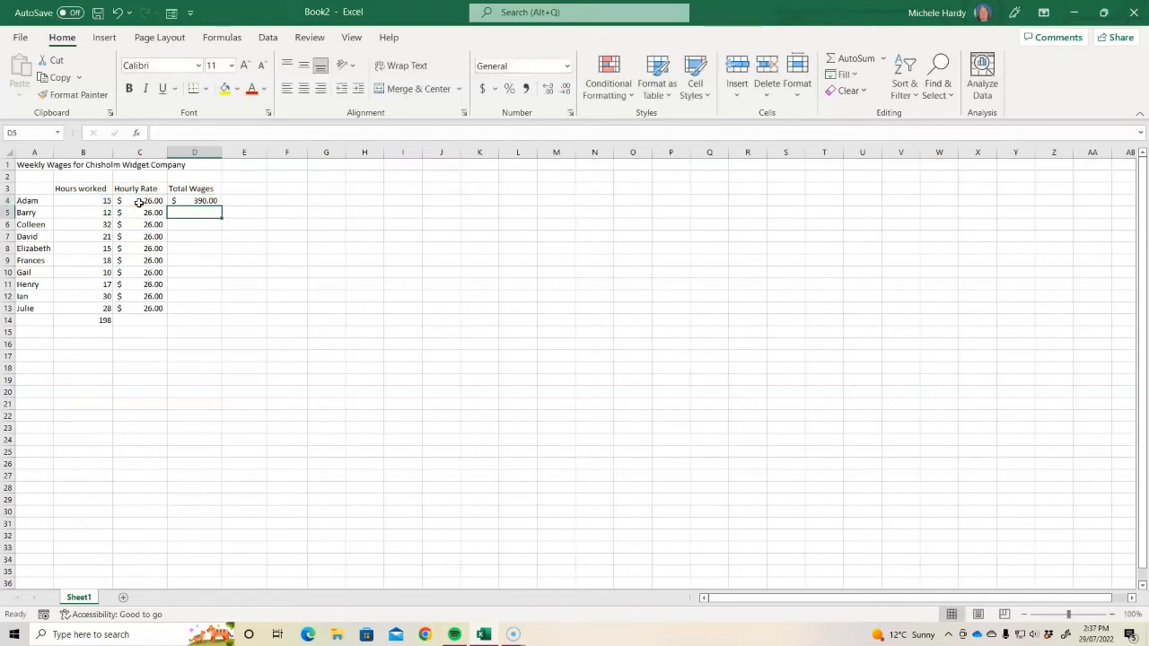
# - Copy the total wages formula from D4 down to D5 and check the copied formula's cell references
pyautogui.click(208, 202)
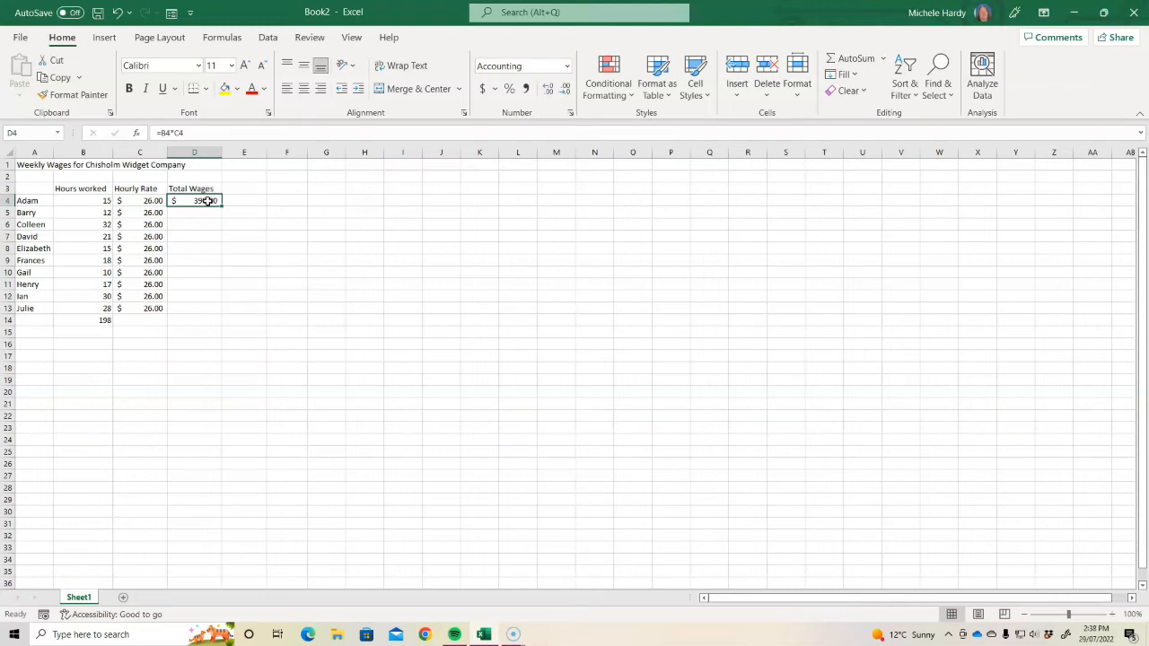
pyautogui.click(206, 201)
pyautogui.moveTo(221, 206); pyautogui.dragTo(222, 217)
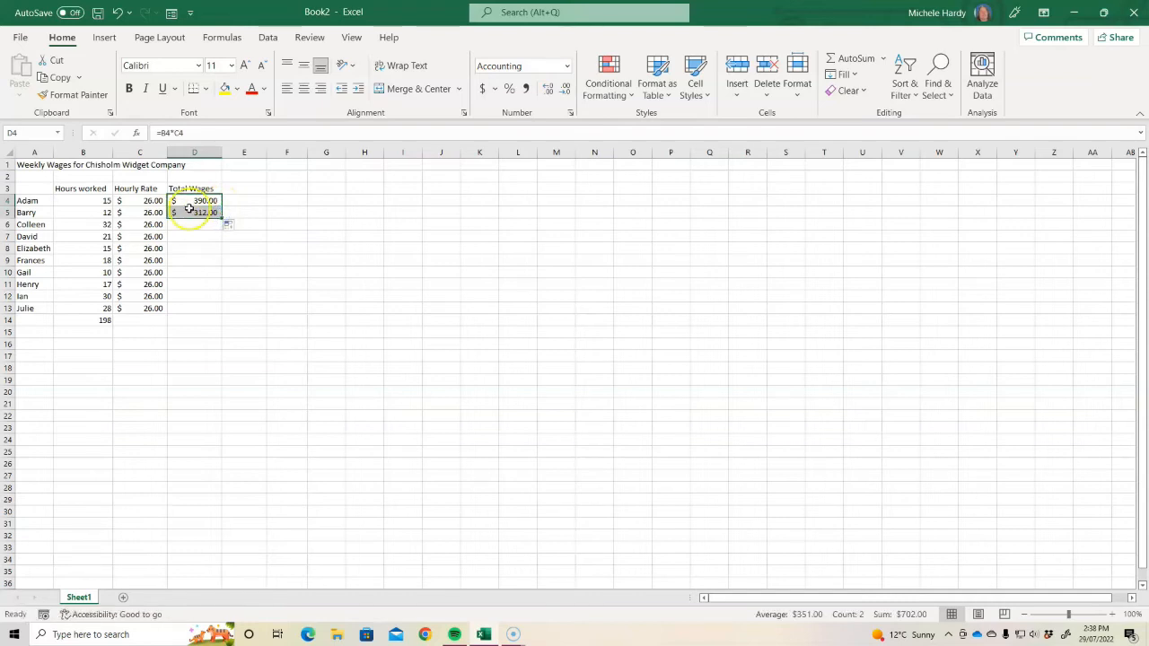
pyautogui.click(190, 212)
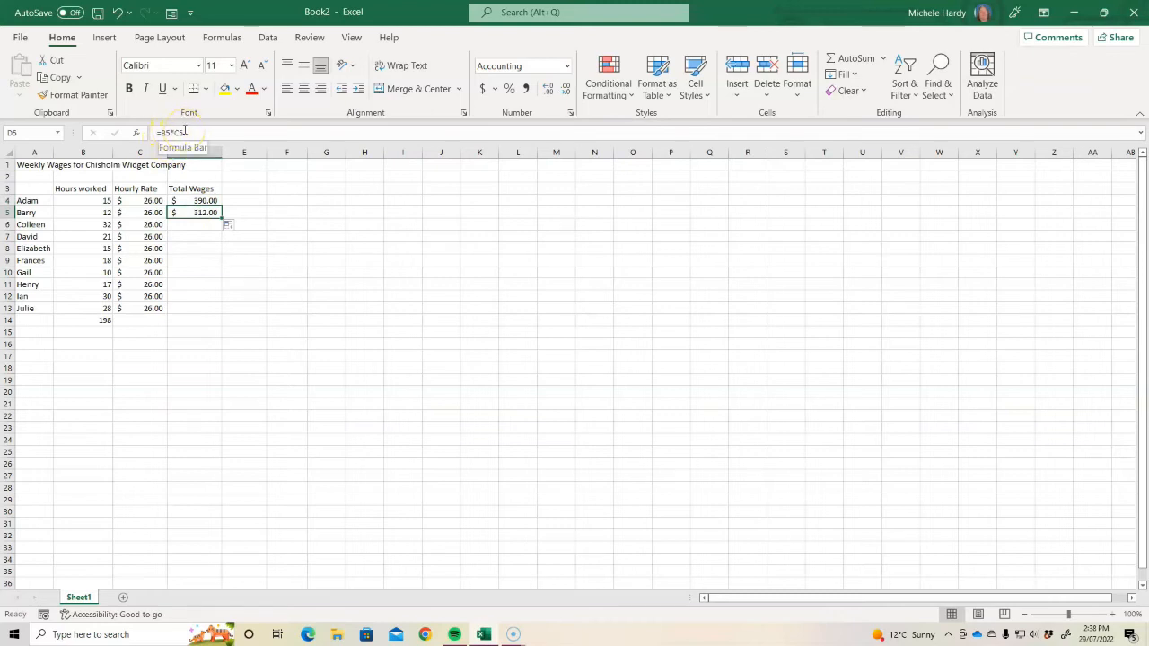
# - Fill the total wages formula from D4 down to D13 for all remaining employees
pyautogui.click(212, 201)
pyautogui.moveTo(222, 204); pyautogui.dragTo(224, 314)
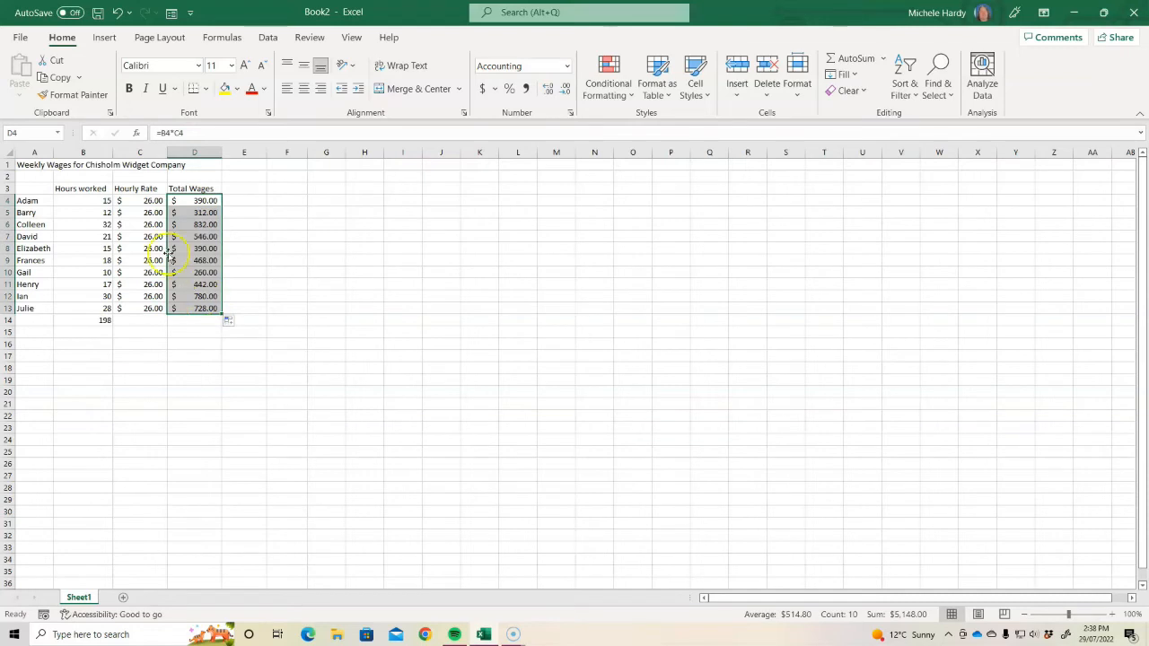
# - Examine each employee's total wages formula in D4:D13 to compare how the cell references adjust by row
pyautogui.click(191, 212)
pyautogui.click(192, 227)
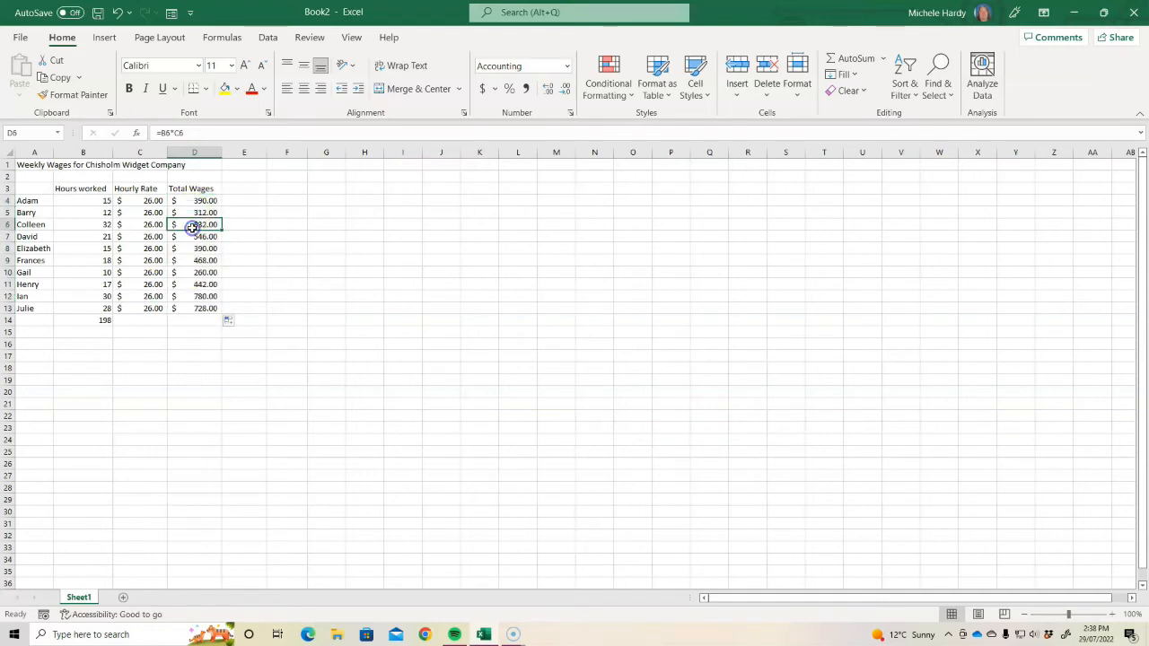
pyautogui.click(190, 237)
pyautogui.click(189, 250)
pyautogui.click(189, 260)
pyautogui.click(188, 272)
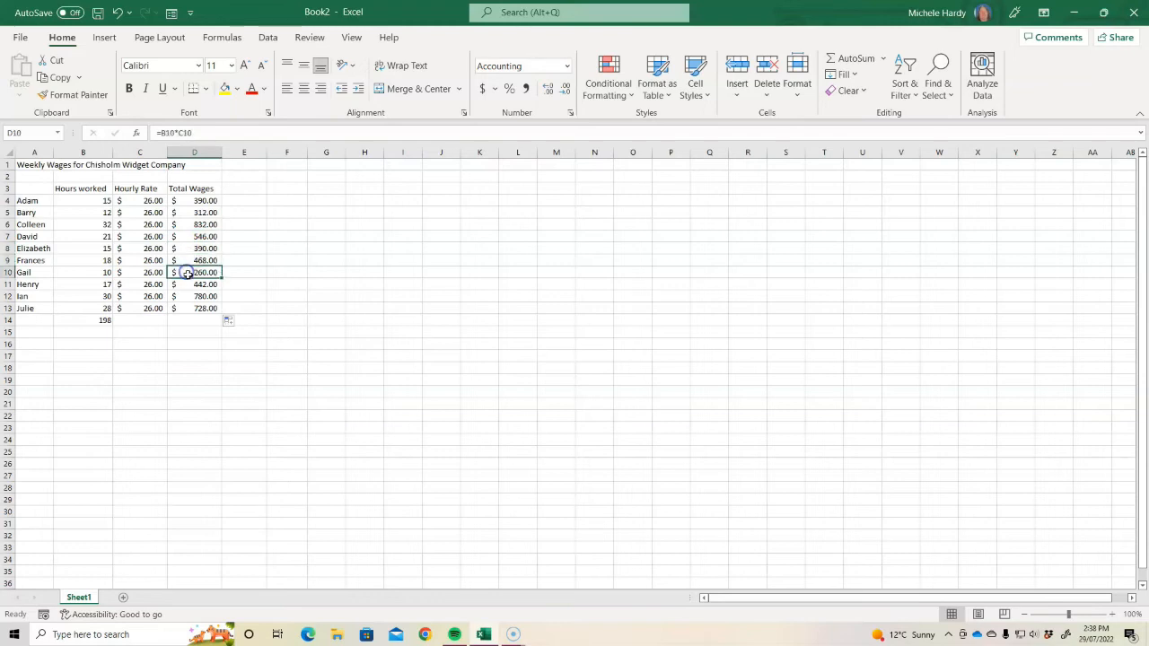
pyautogui.click(189, 285)
pyautogui.click(189, 297)
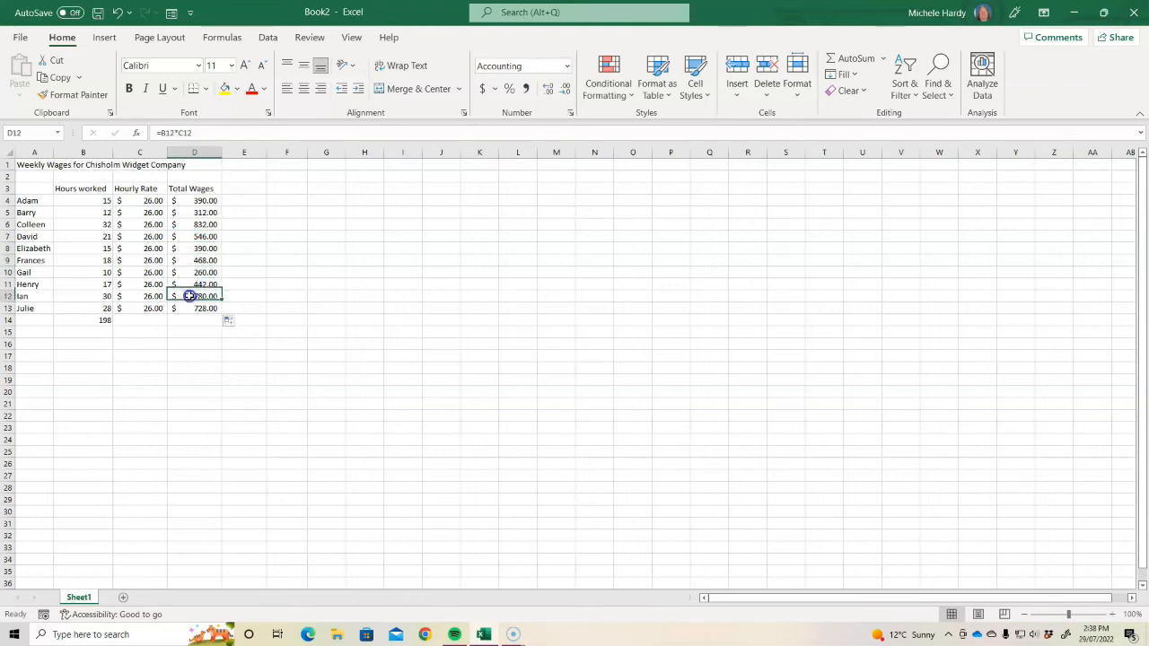
pyautogui.click(190, 308)
pyautogui.click(191, 297)
pyautogui.click(190, 285)
pyautogui.click(189, 272)
pyautogui.click(188, 260)
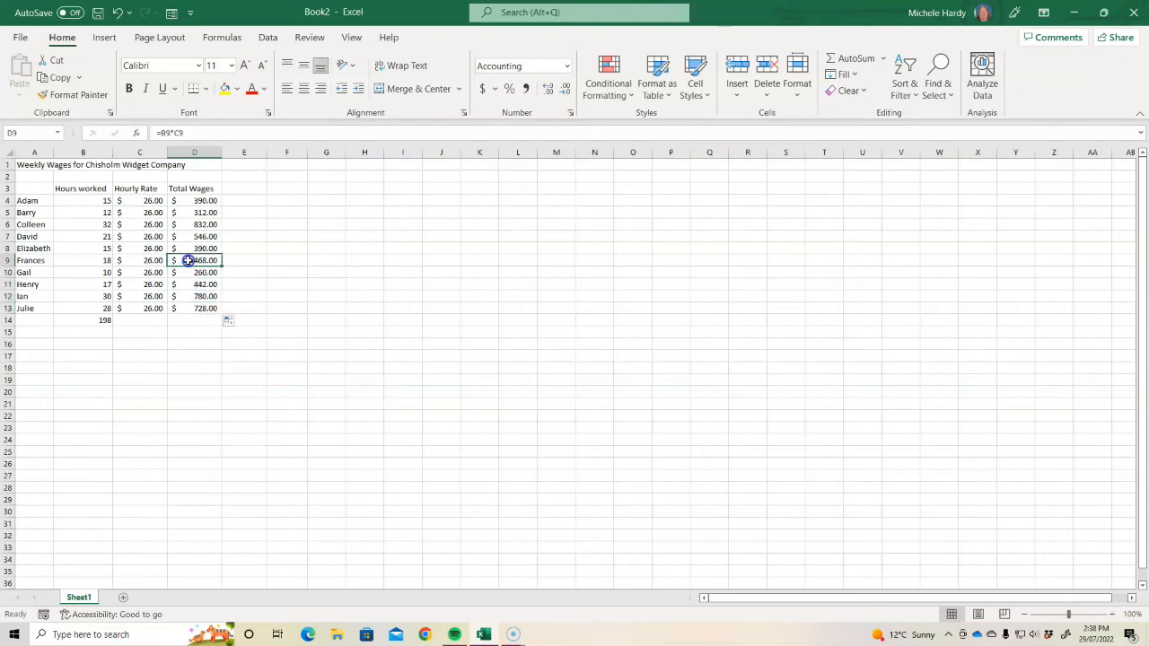
pyautogui.click(188, 249)
pyautogui.click(188, 237)
pyautogui.click(184, 225)
pyautogui.click(188, 213)
pyautogui.click(195, 201)
# - Add up the total wages in D14 with the AutoSum formula =SUM(D4:D13)
pyautogui.click(204, 320)
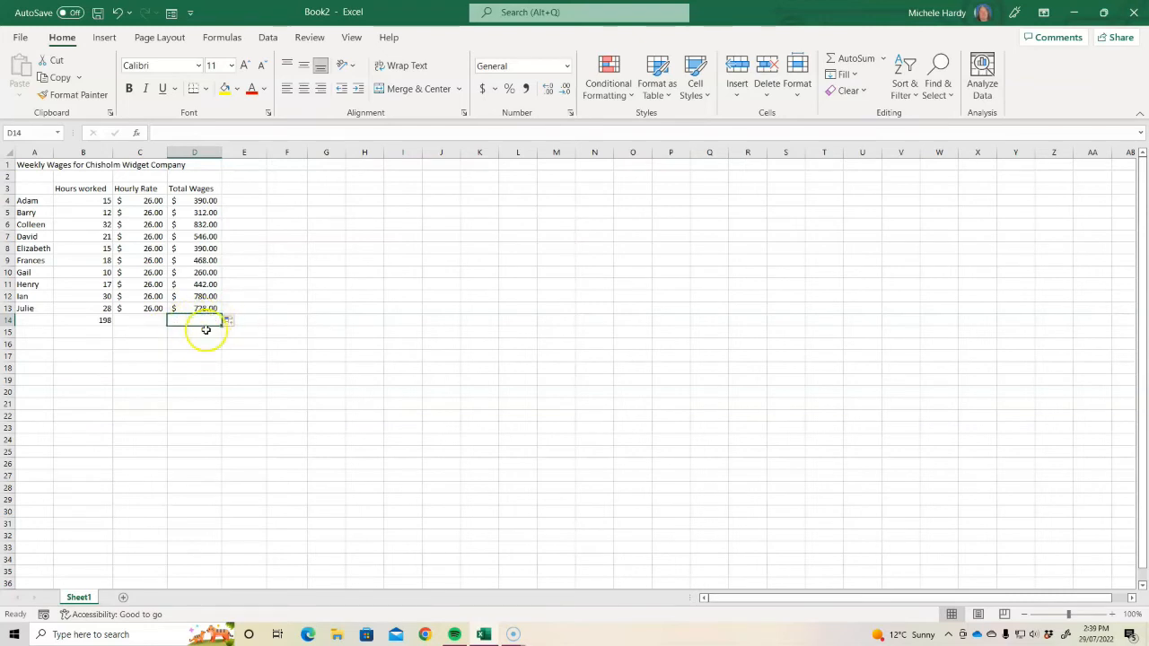
pyautogui.click(883, 59)
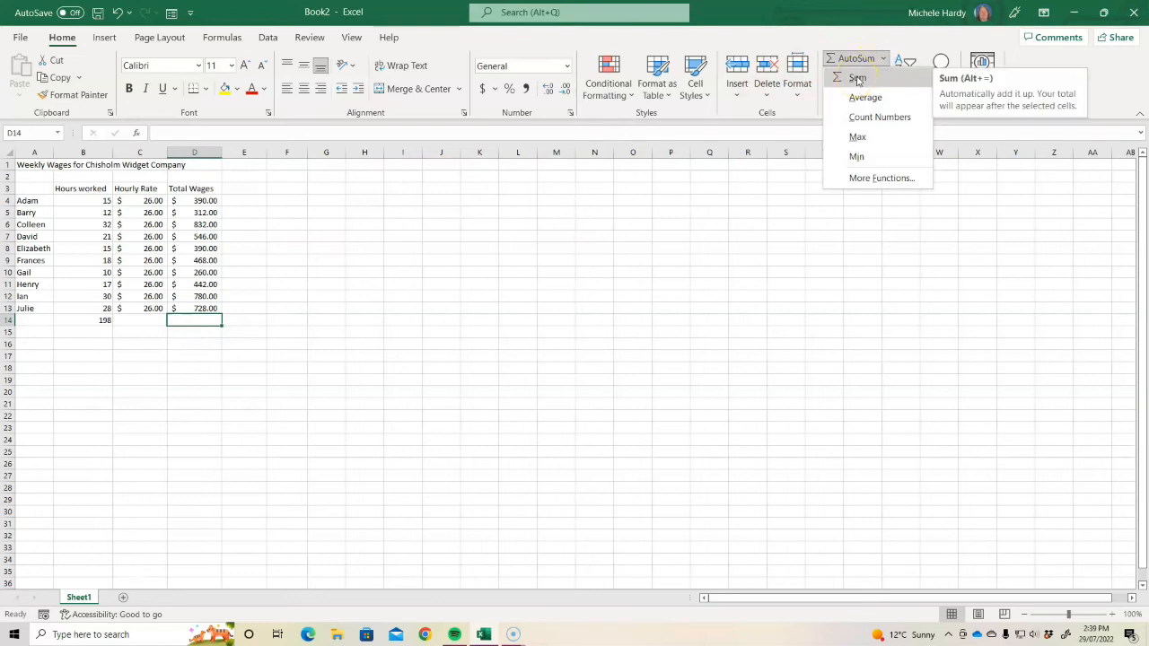
pyautogui.click(858, 79)
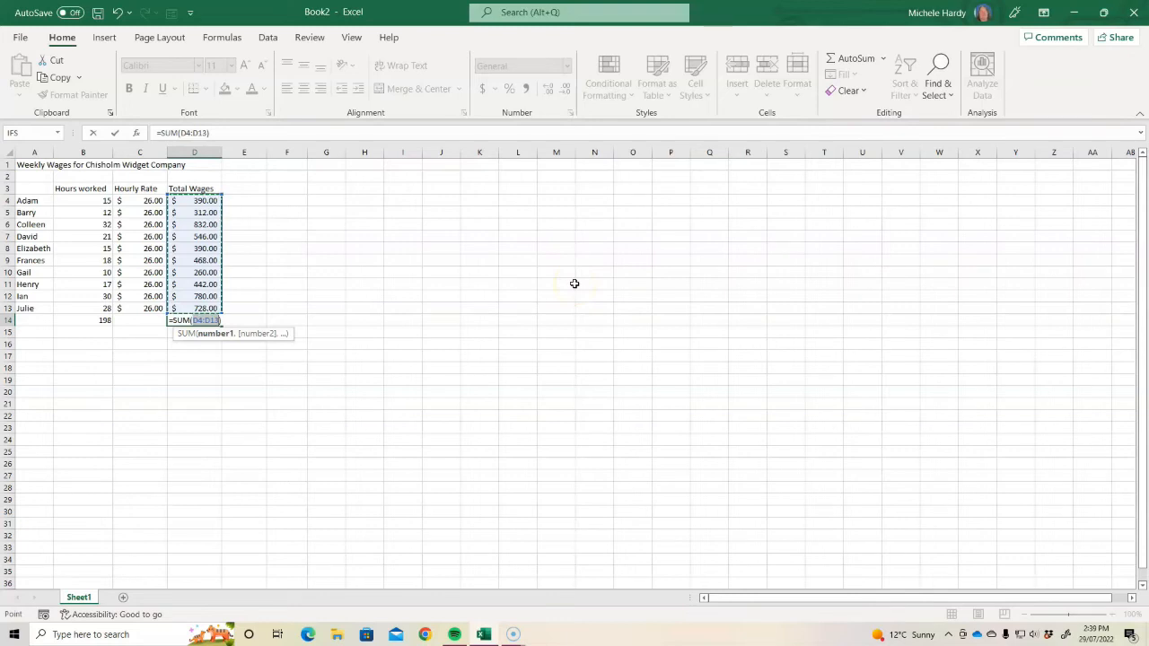
pyautogui.press('Return')
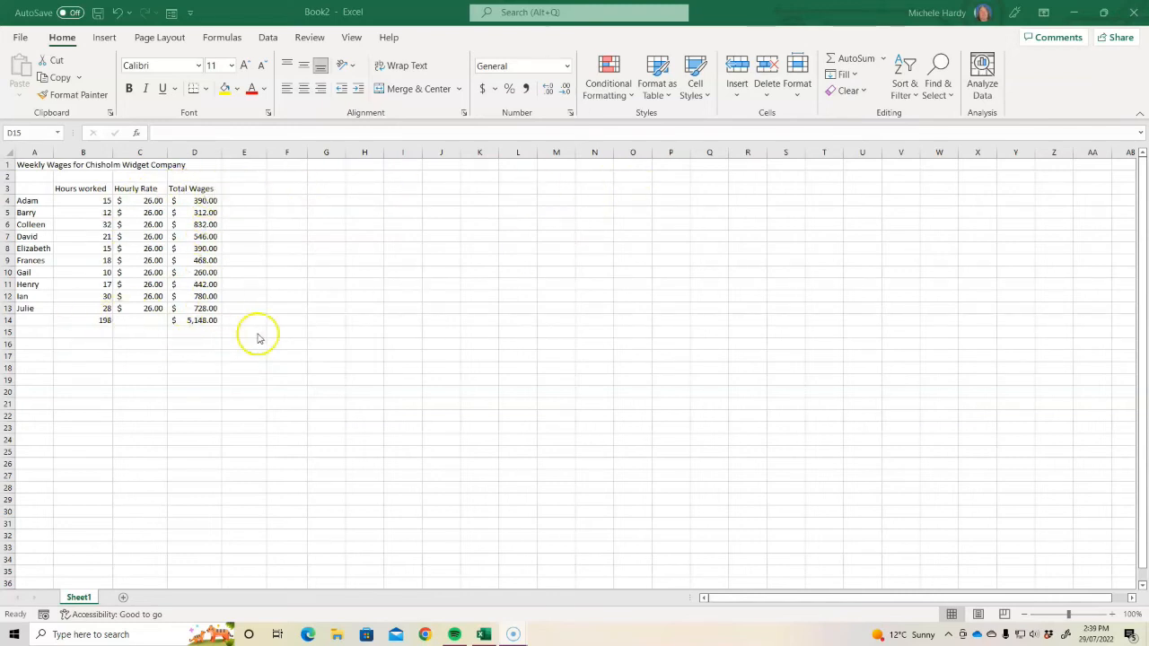
# - Copy the wages sum formula from D14 across to G14 and check the column references in each copy
pyautogui.click(191, 321)
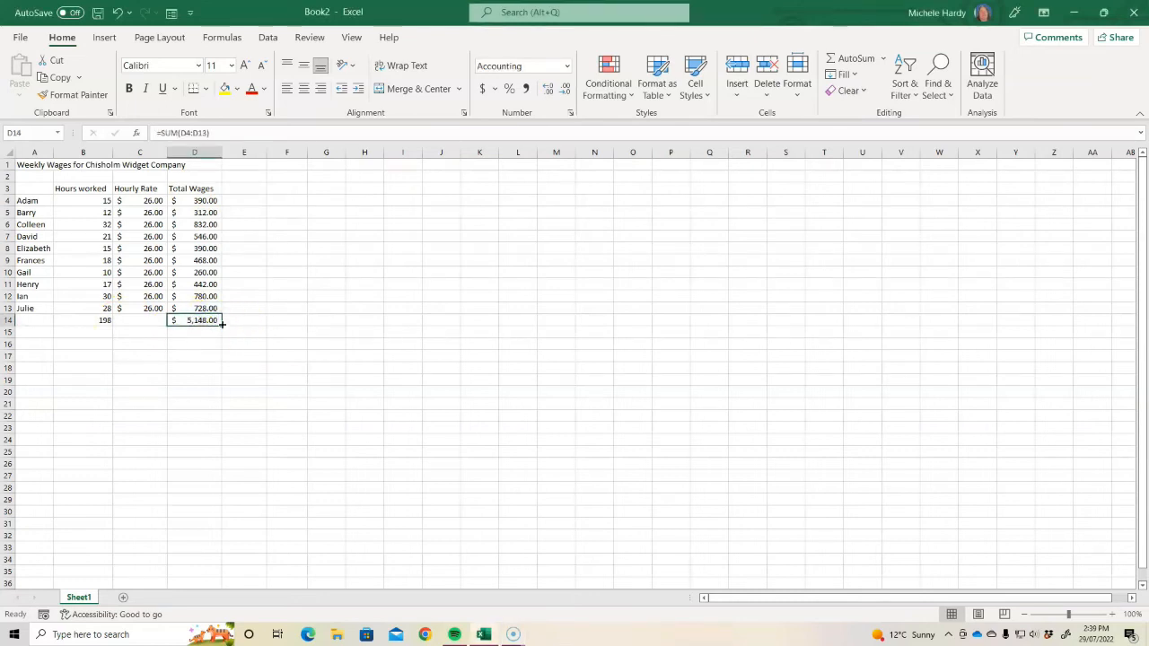
pyautogui.moveTo(222, 324); pyautogui.dragTo(345, 320)
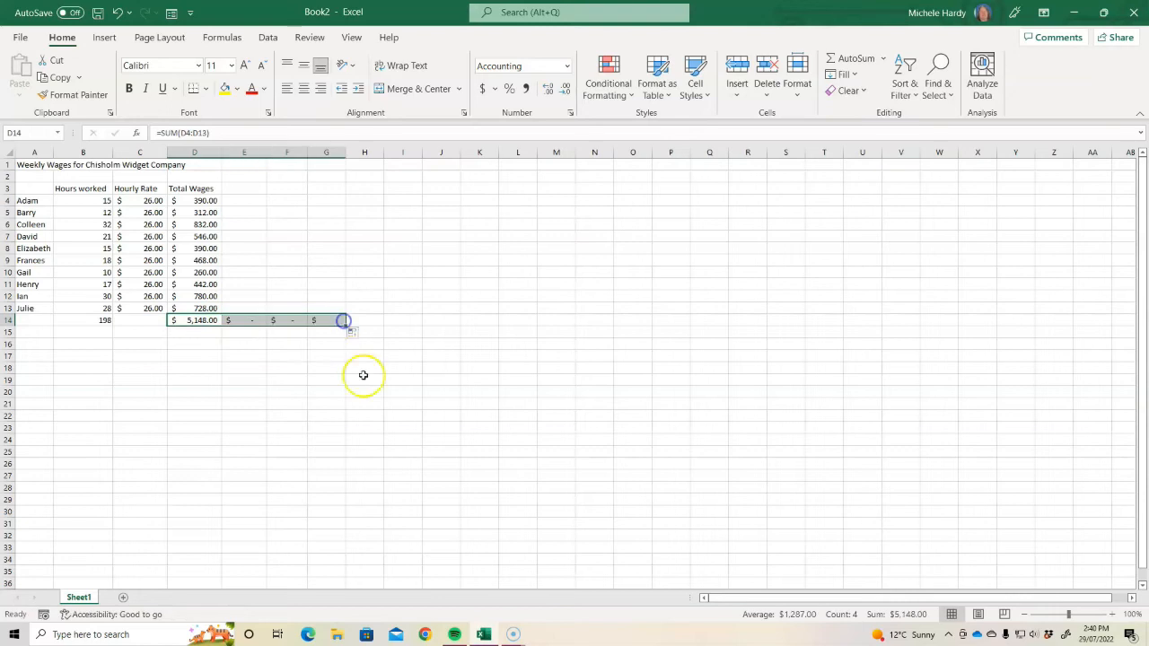
pyautogui.click(202, 320)
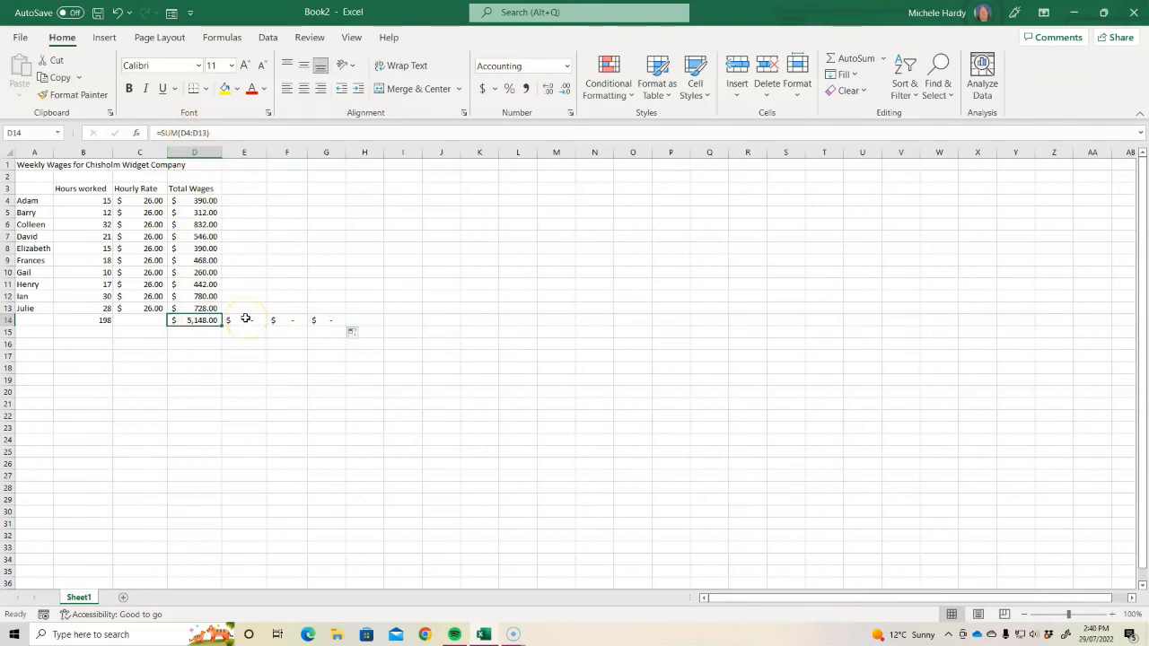
pyautogui.click(245, 319)
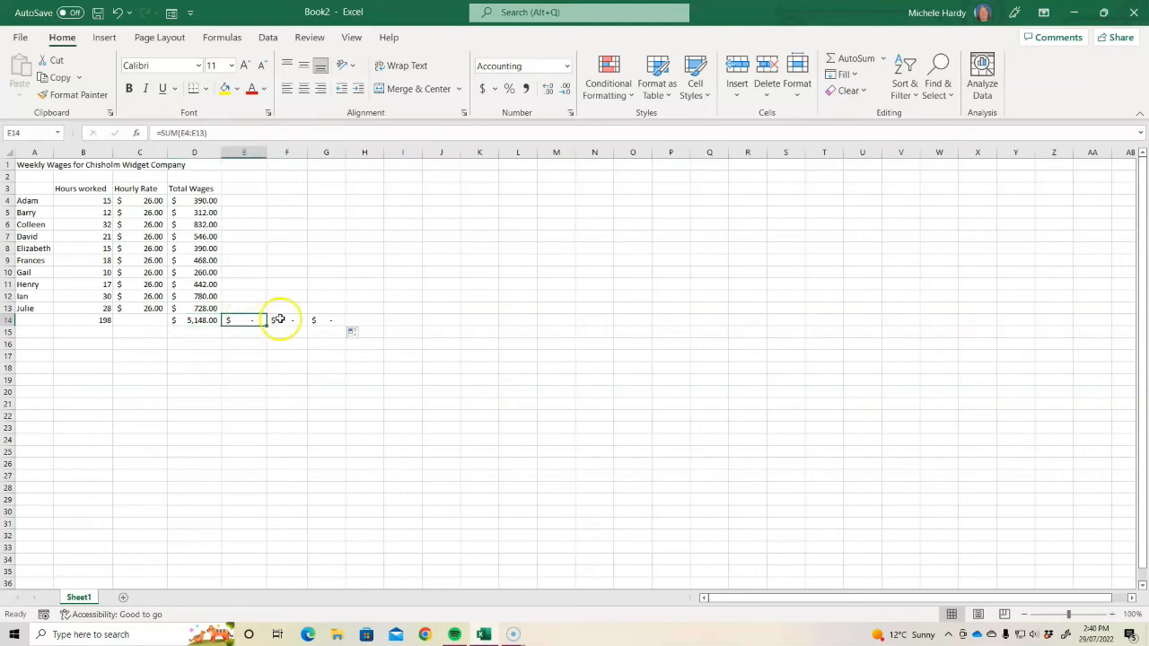
pyautogui.click(286, 319)
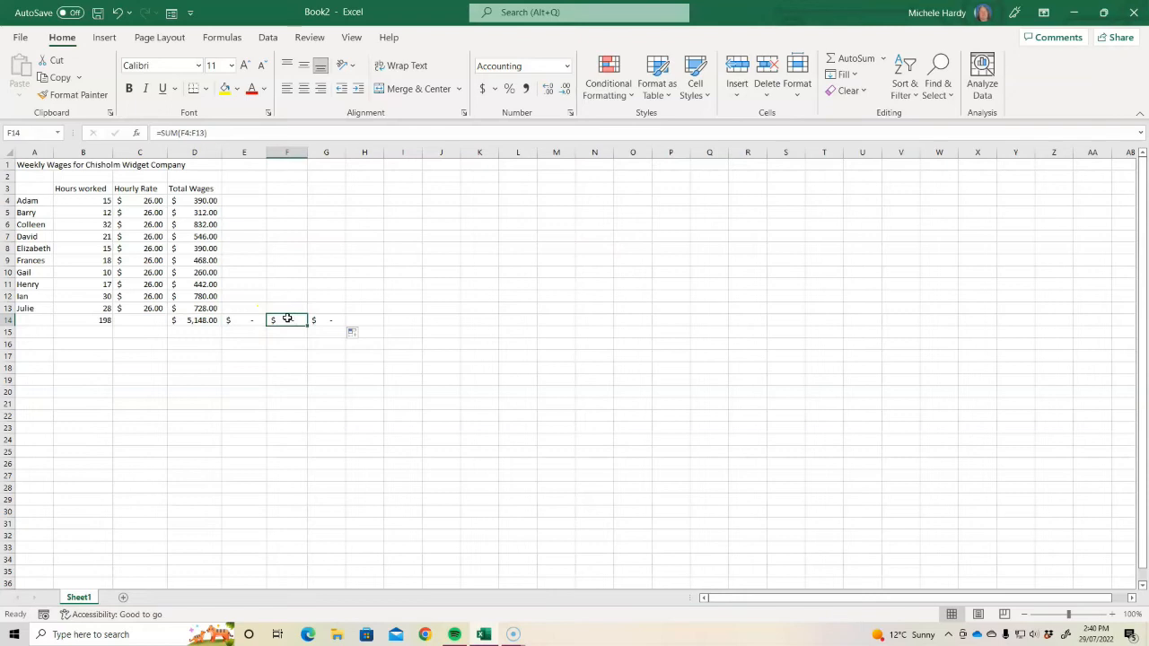
pyautogui.click(329, 319)
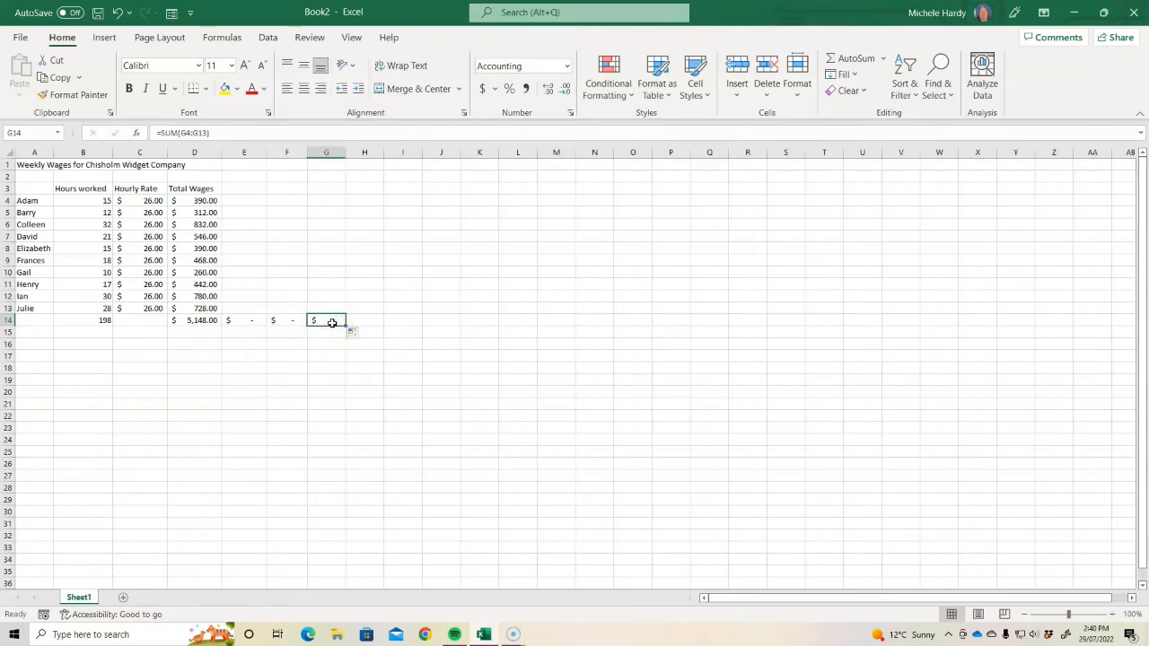
# - Copy the sum formula from G14 to N27 and inspect the range the pasted formula refers to
pyautogui.click(326, 319)
pyautogui.hotkey('ctrl', 'c')
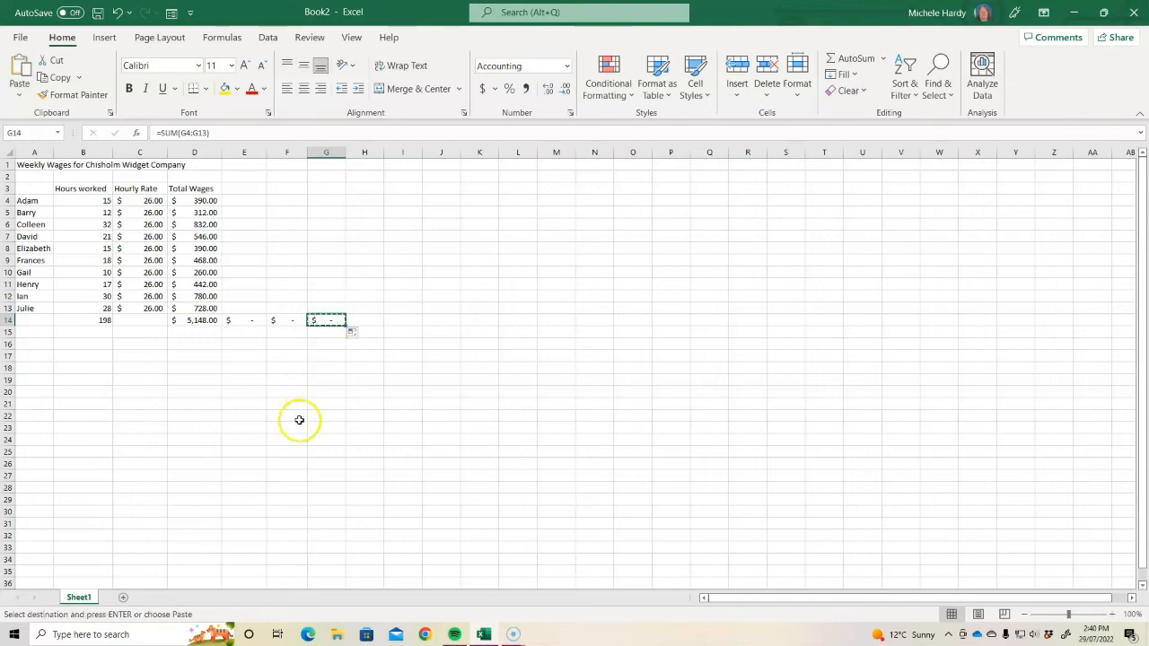
pyautogui.click(584, 475)
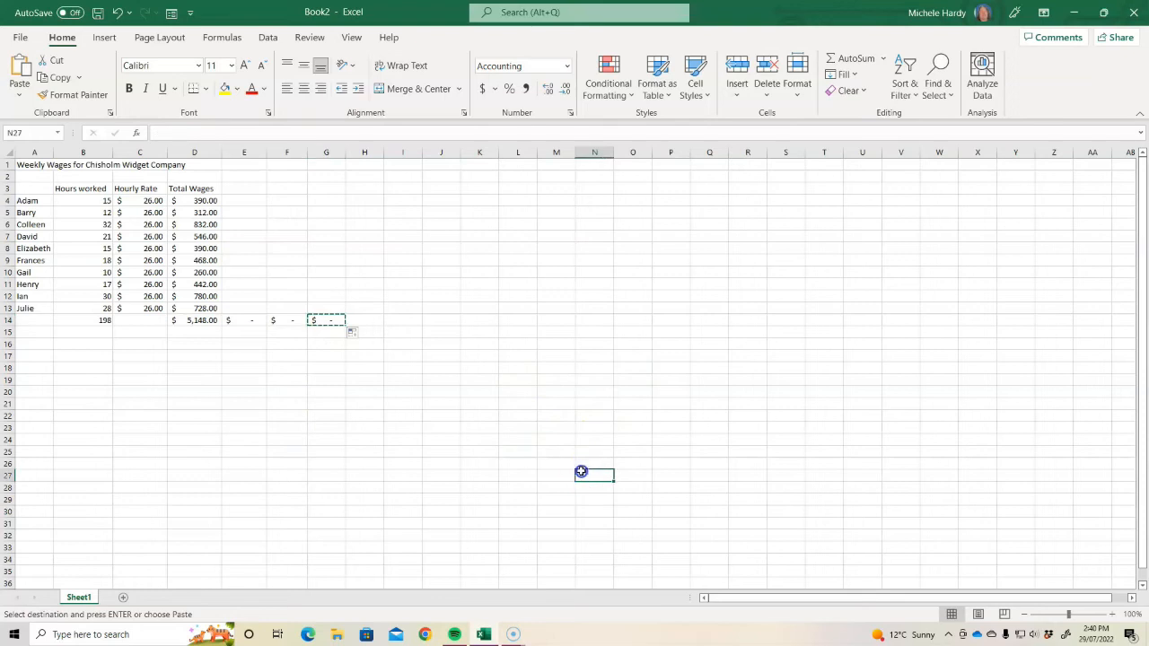
pyautogui.hotkey('ctrl', 'v')
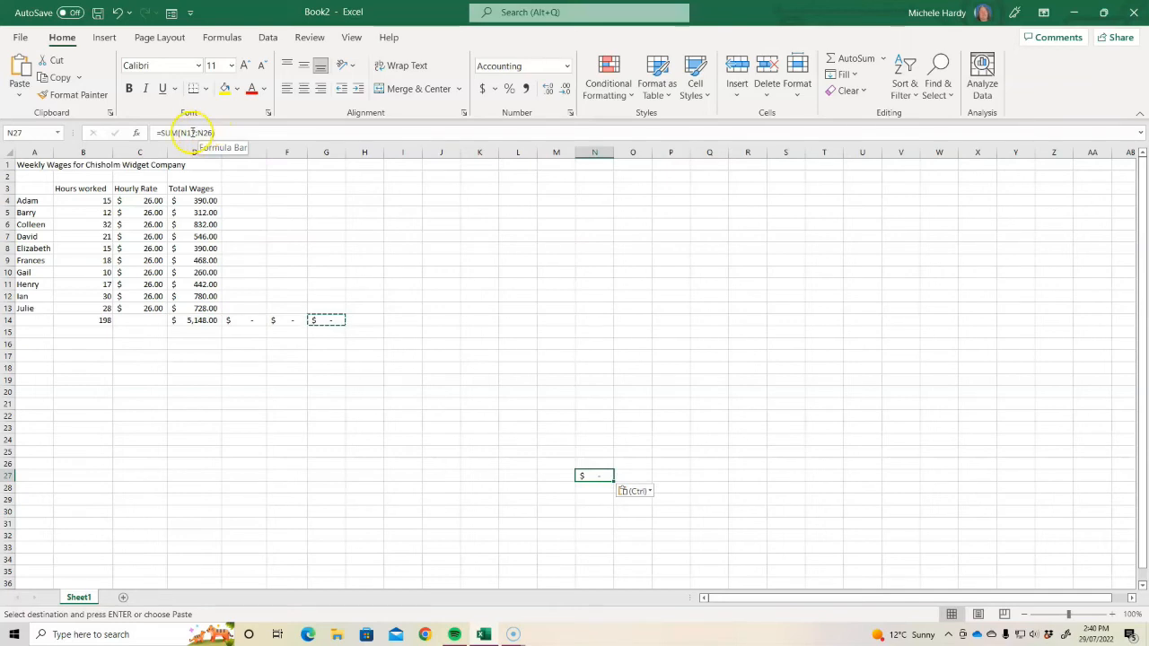
pyautogui.click(599, 476)
pyautogui.doubleClick(599, 476)
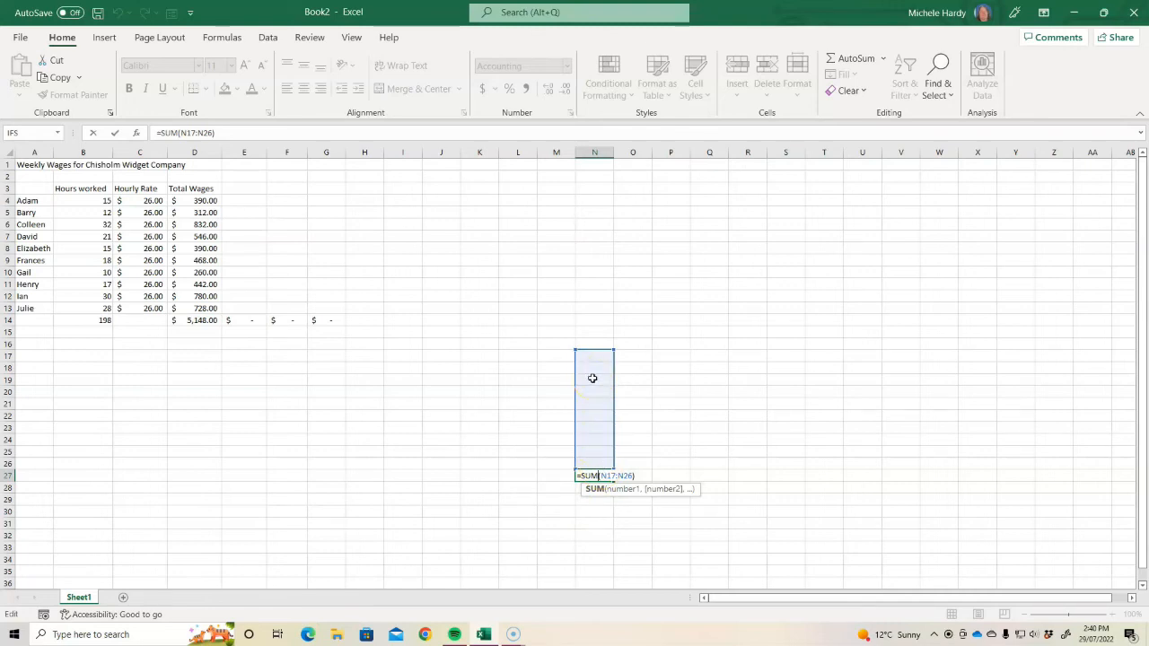
pyautogui.press('Return')
# - Clear the copied sum formulas from N27 and E14:G14
pyautogui.click(597, 483)
pyautogui.click(597, 475)
pyautogui.press('Delete')
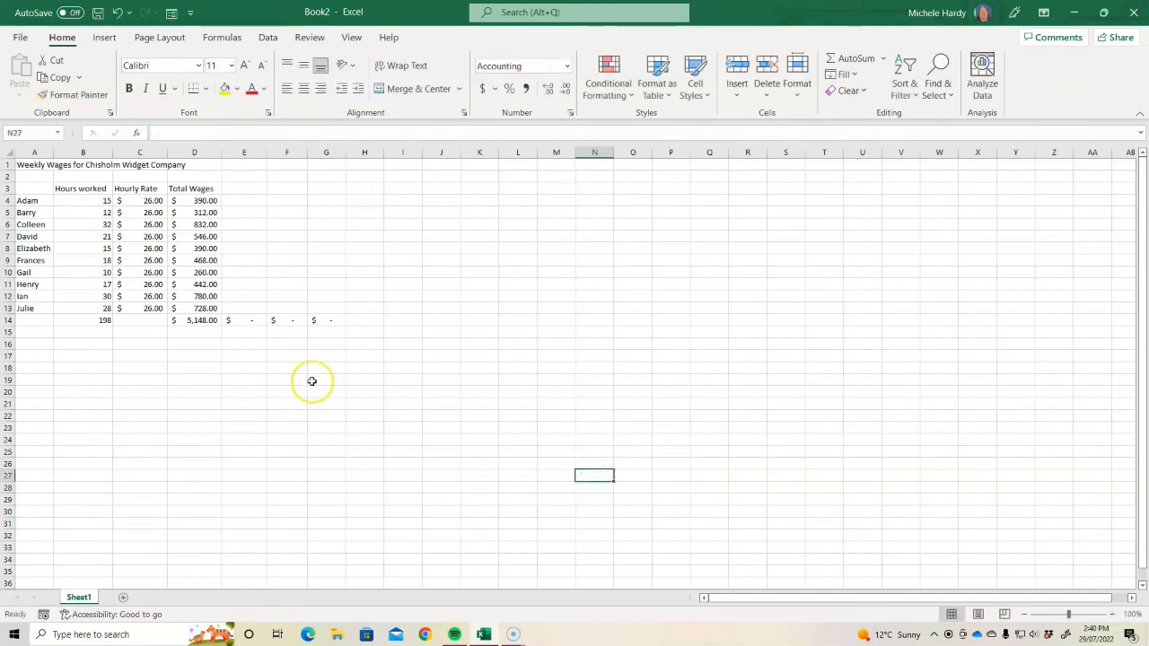
pyautogui.moveTo(244, 320); pyautogui.dragTo(314, 318)
pyautogui.press('Delete')
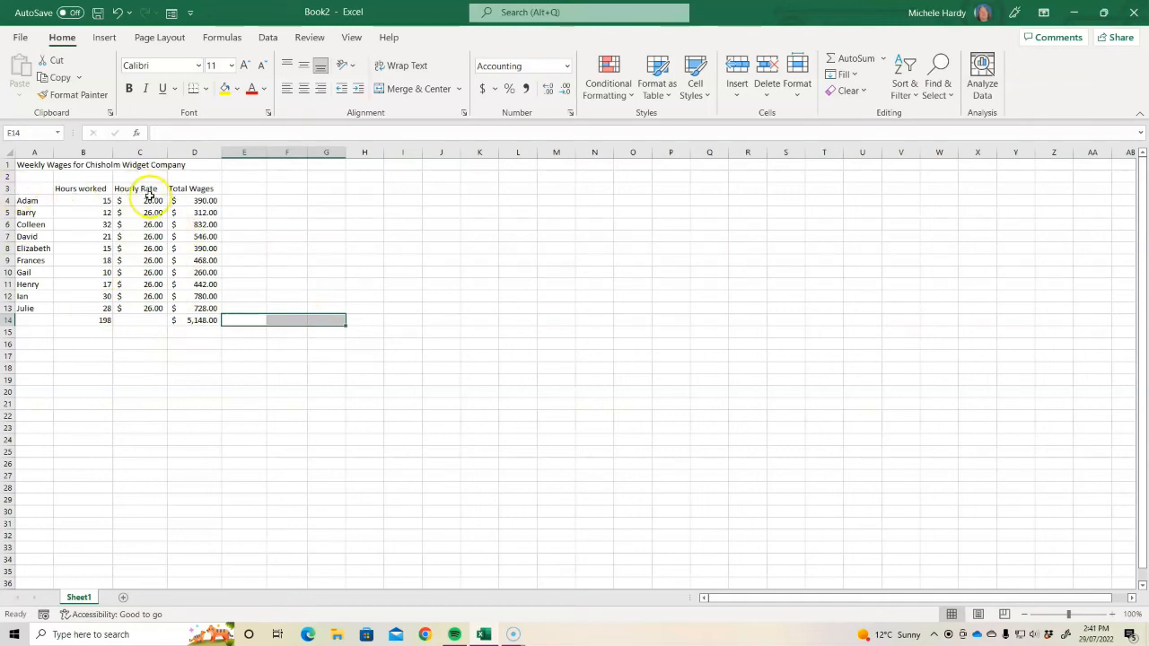
# - Clear the hourly rates from the Hourly Rate column, cells C4:C14
pyautogui.moveTo(145, 200); pyautogui.dragTo(143, 319)
pyautogui.press('Delete')
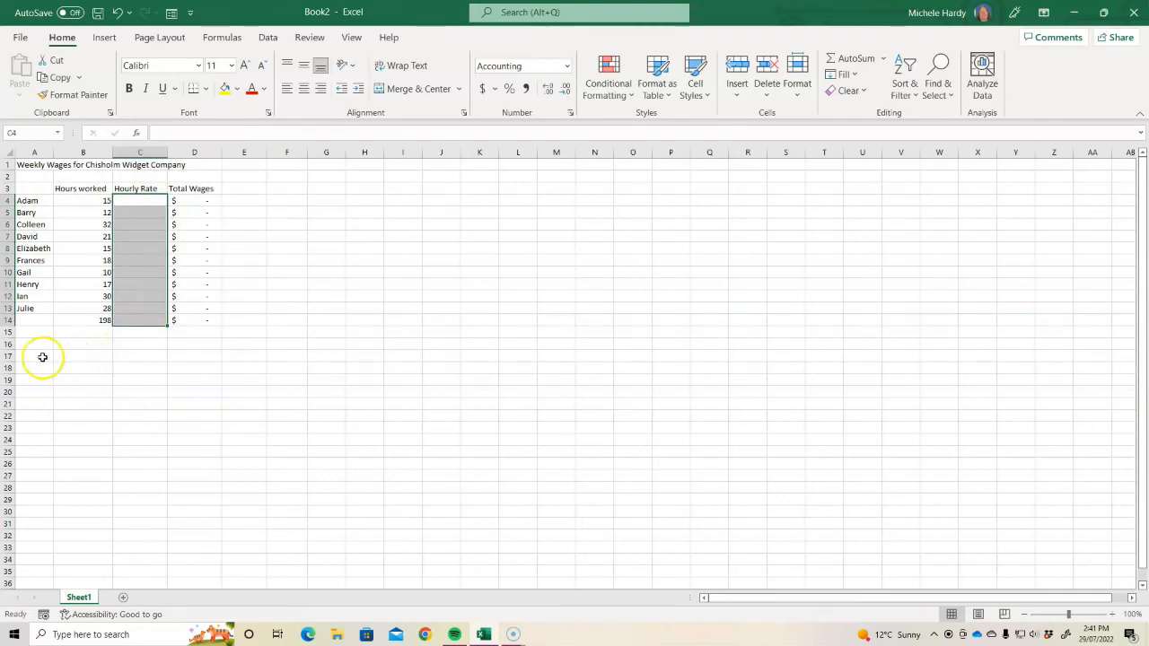
# - Enter the label Hourly Rate in B17 and the rate 26 in C17, formatted with the dollar Accounting format
pyautogui.click(71, 356)
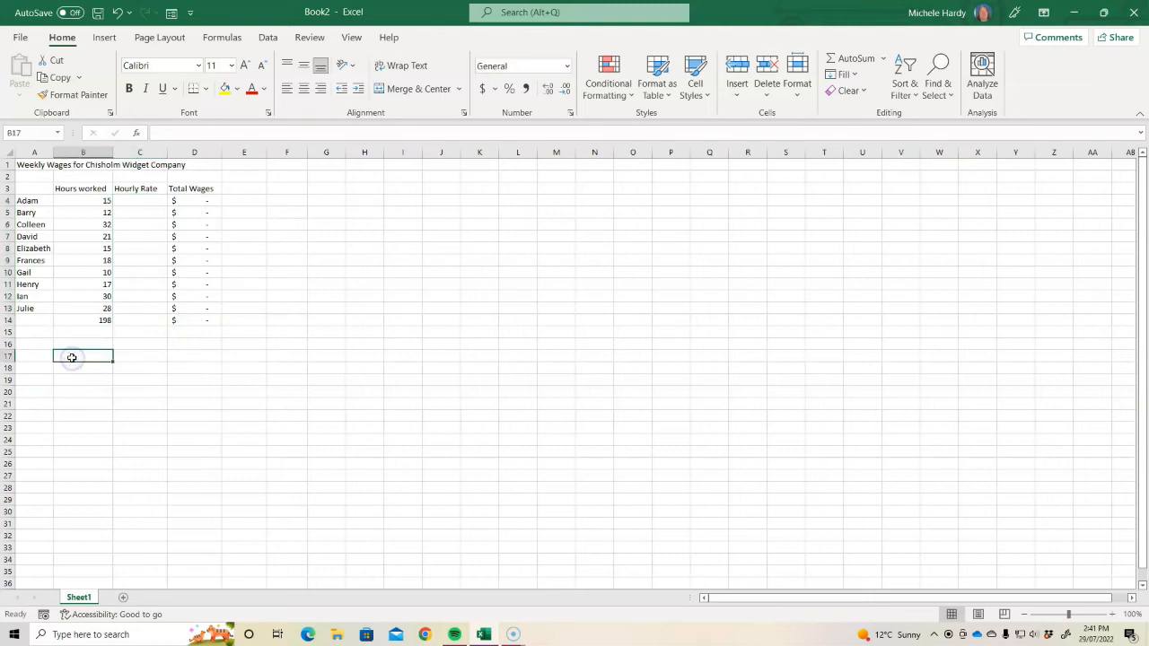
pyautogui.write('Hourly Rate')
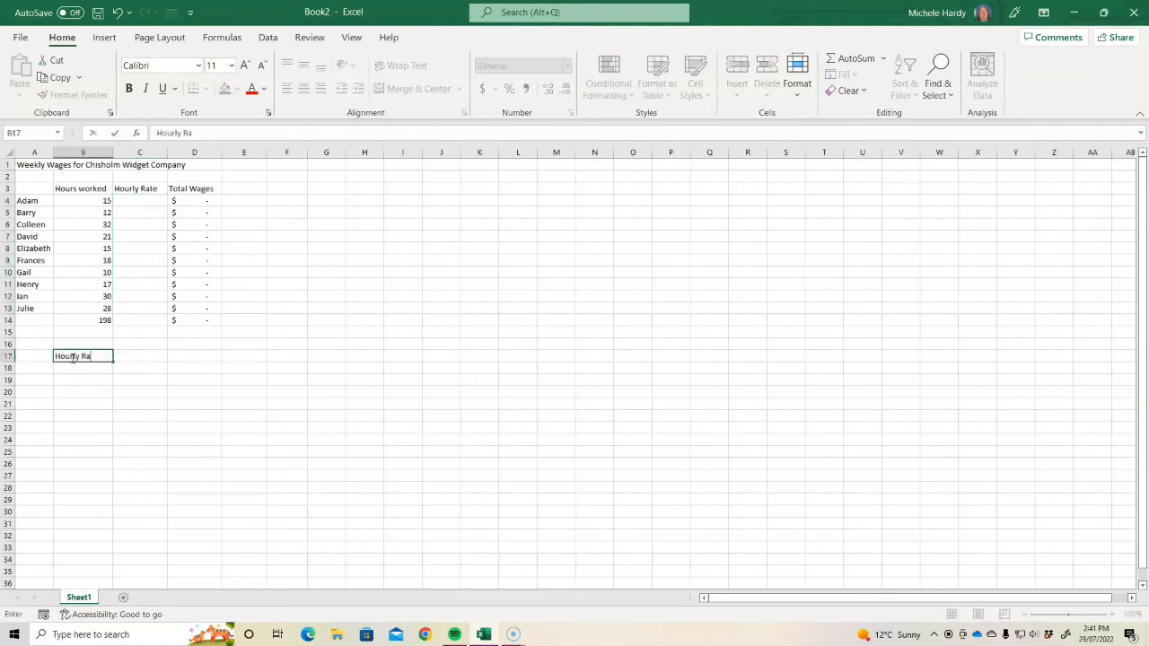
pyautogui.press('Tab')
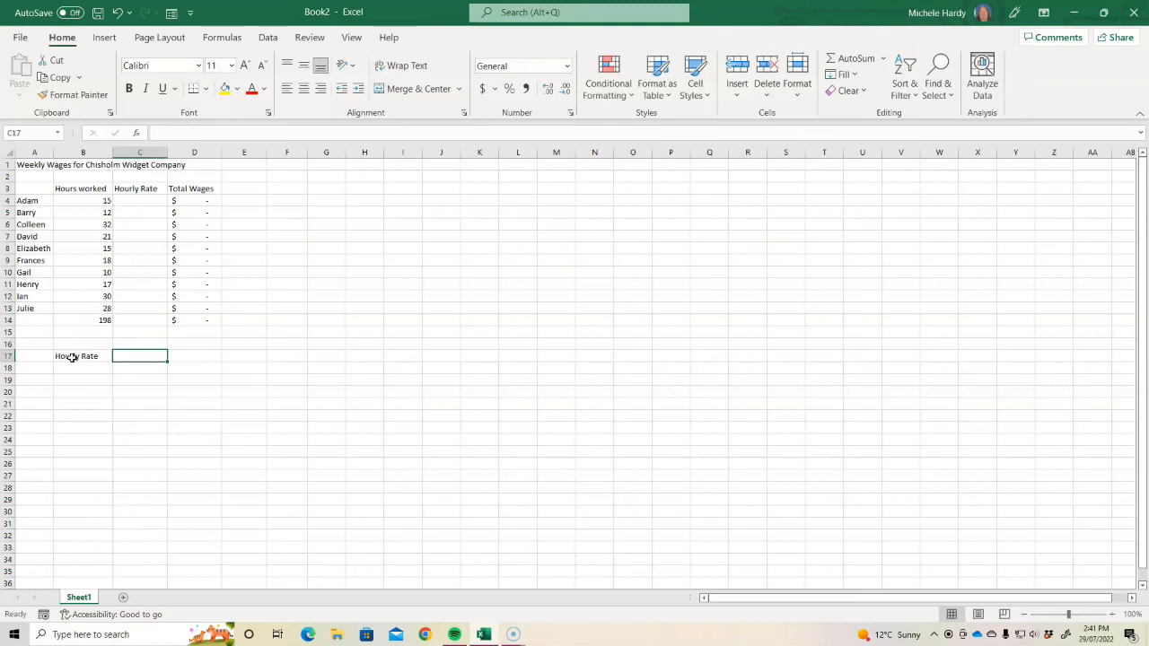
pyautogui.write('26')
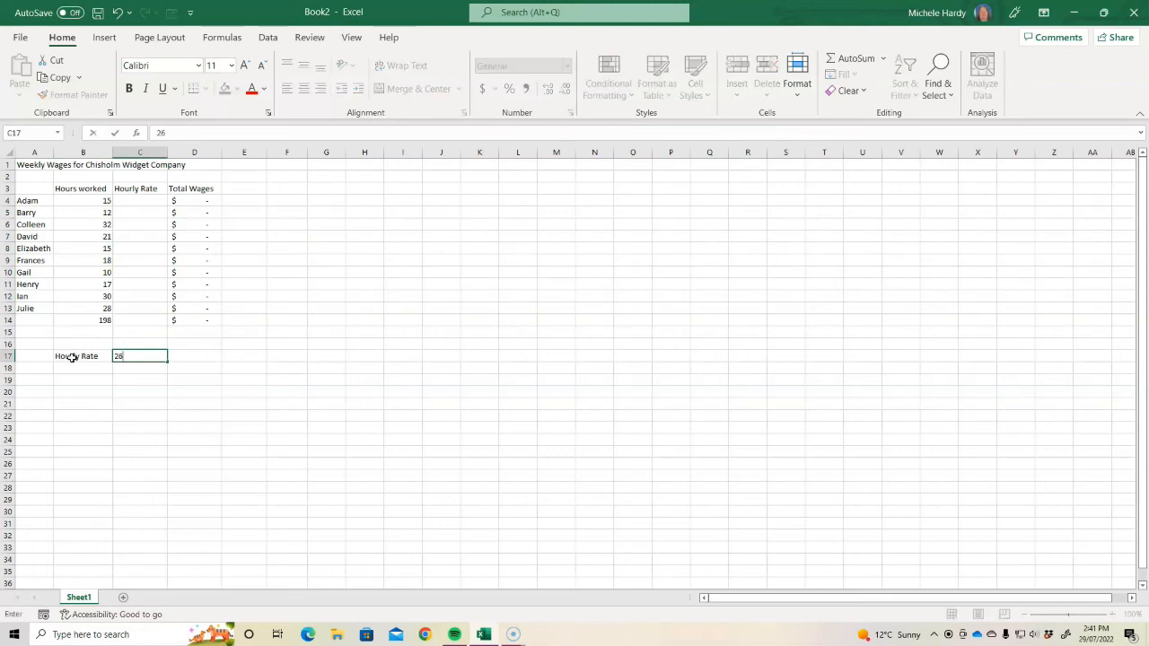
pyautogui.press('Return')
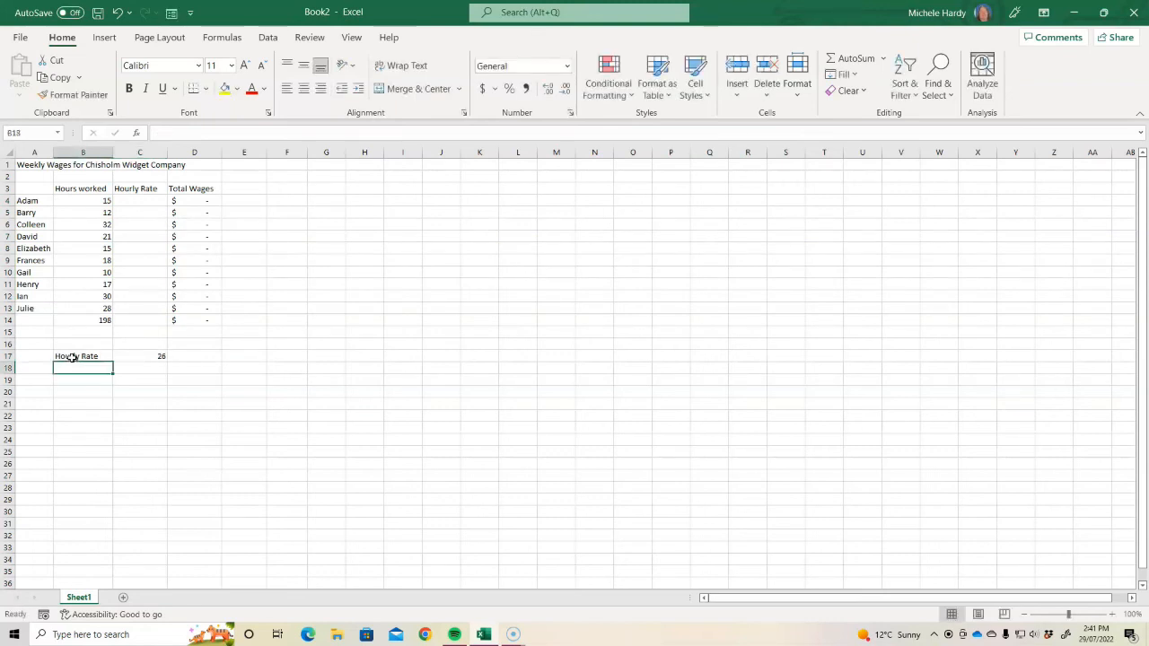
pyautogui.click(149, 356)
pyautogui.click(483, 88)
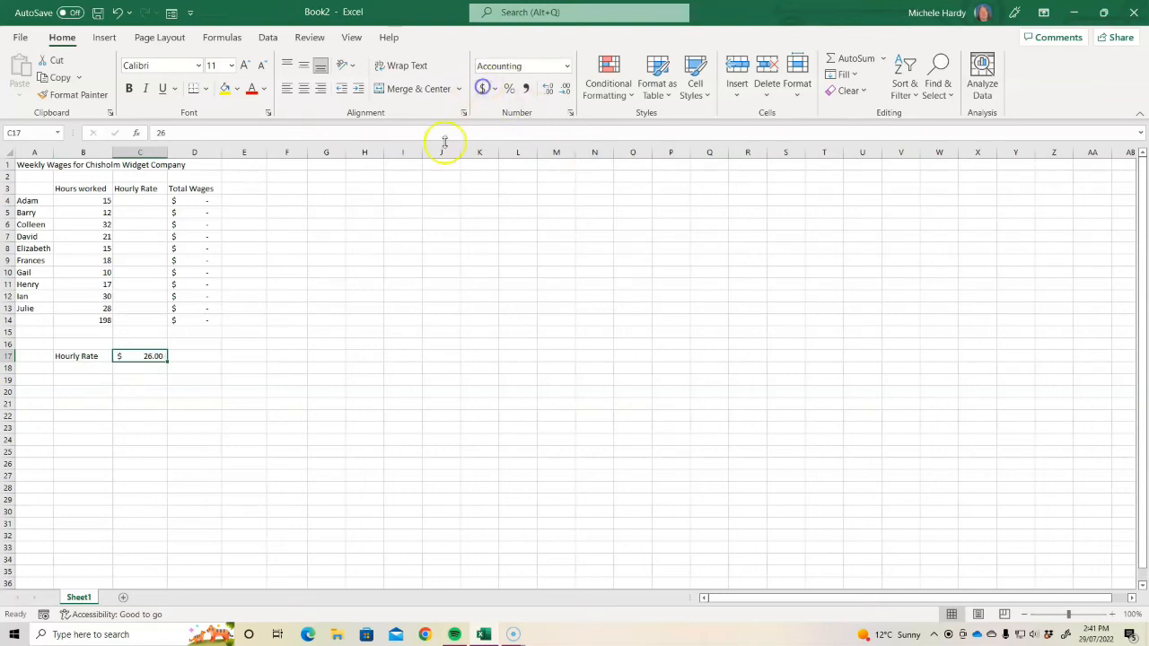
# - Replace the formula in D4 with =B4*C17, picking the hours cell and the single hourly rate cell as references
pyautogui.click(210, 201)
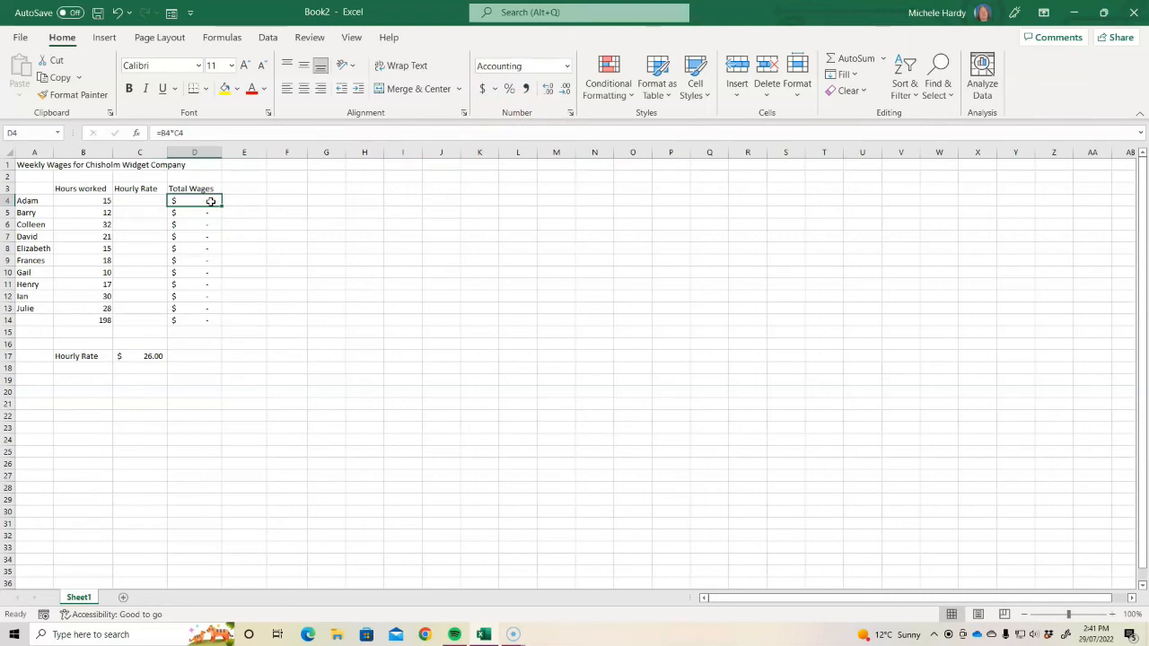
pyautogui.write('=')
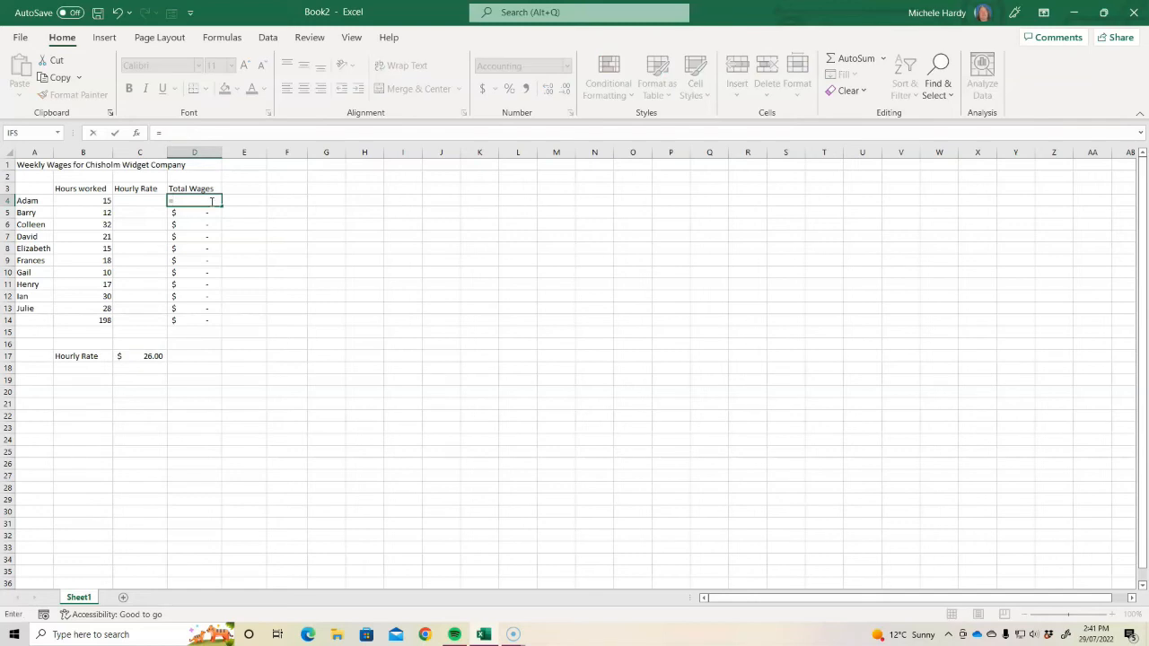
pyautogui.click(82, 199)
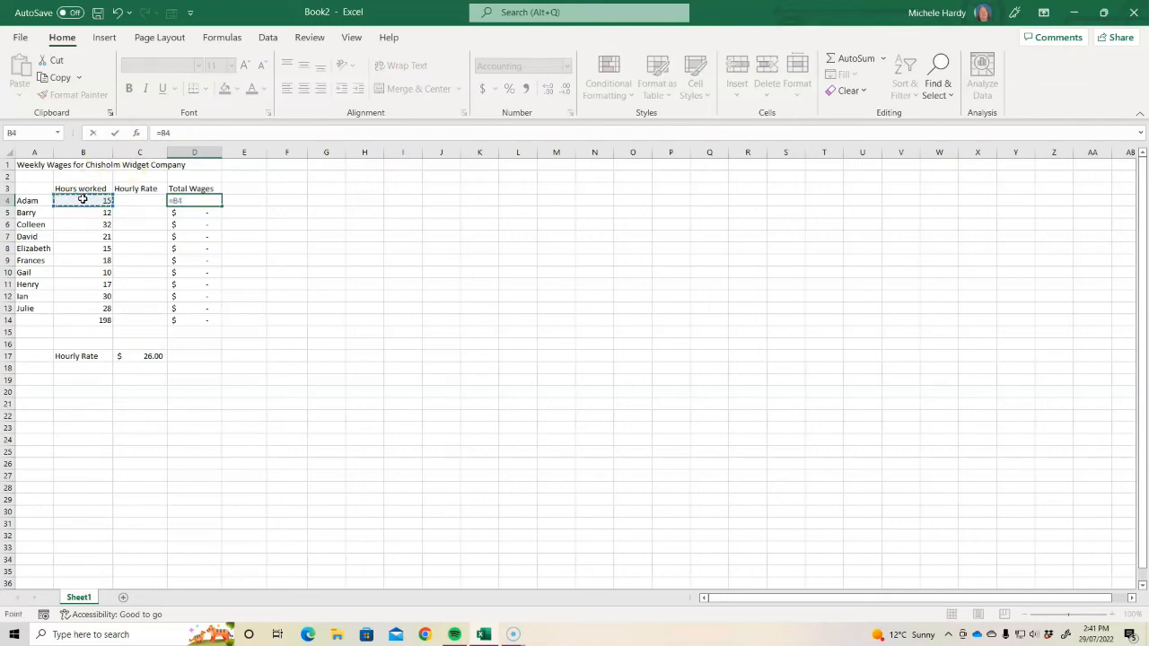
pyautogui.write('*')
pyautogui.click(135, 356)
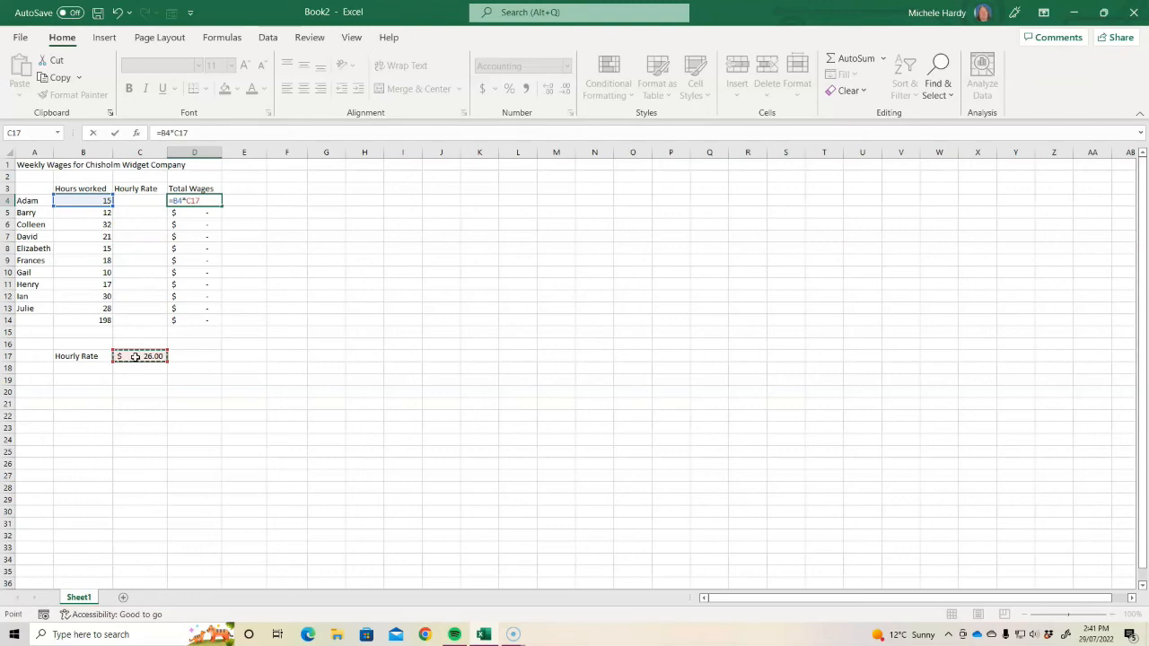
pyautogui.press('Return')
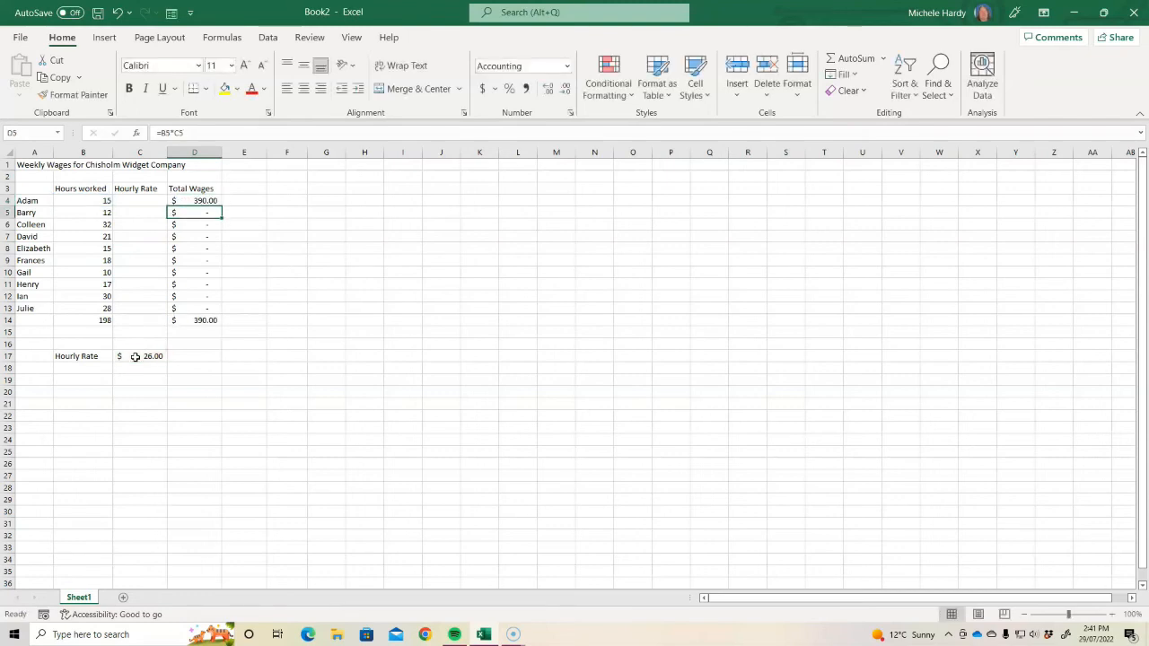
# - Copy the new wages formula from D4 down to D6 and check the cell references in D5
pyautogui.click(209, 200)
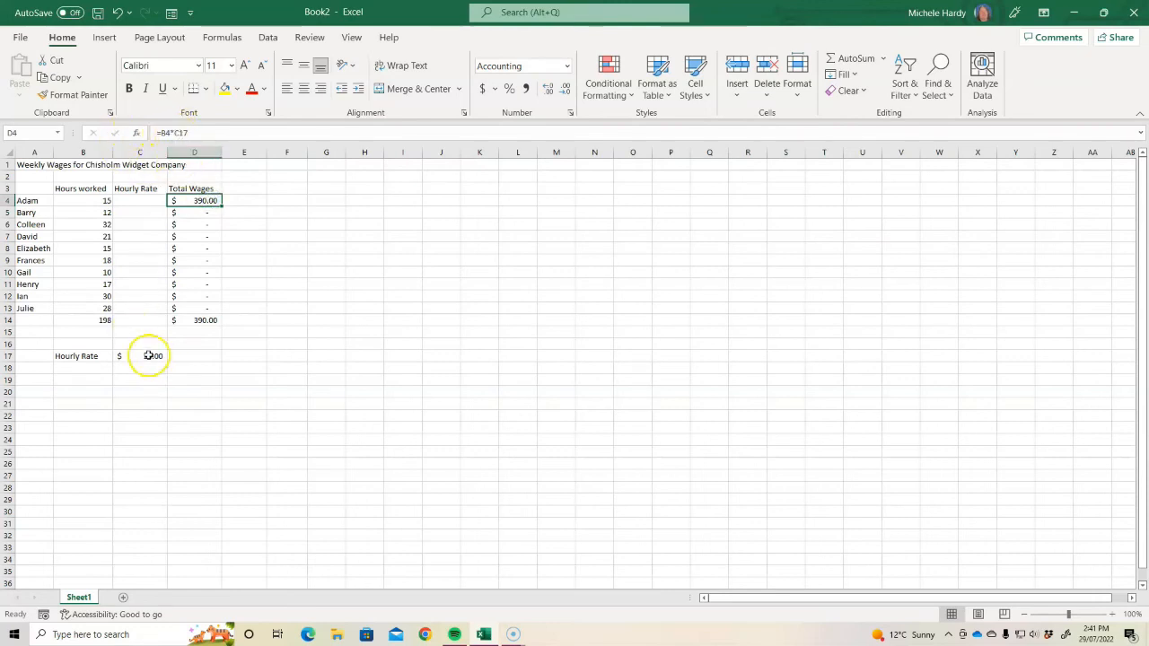
pyautogui.moveTo(220, 209); pyautogui.dragTo(224, 230)
pyautogui.click(203, 213)
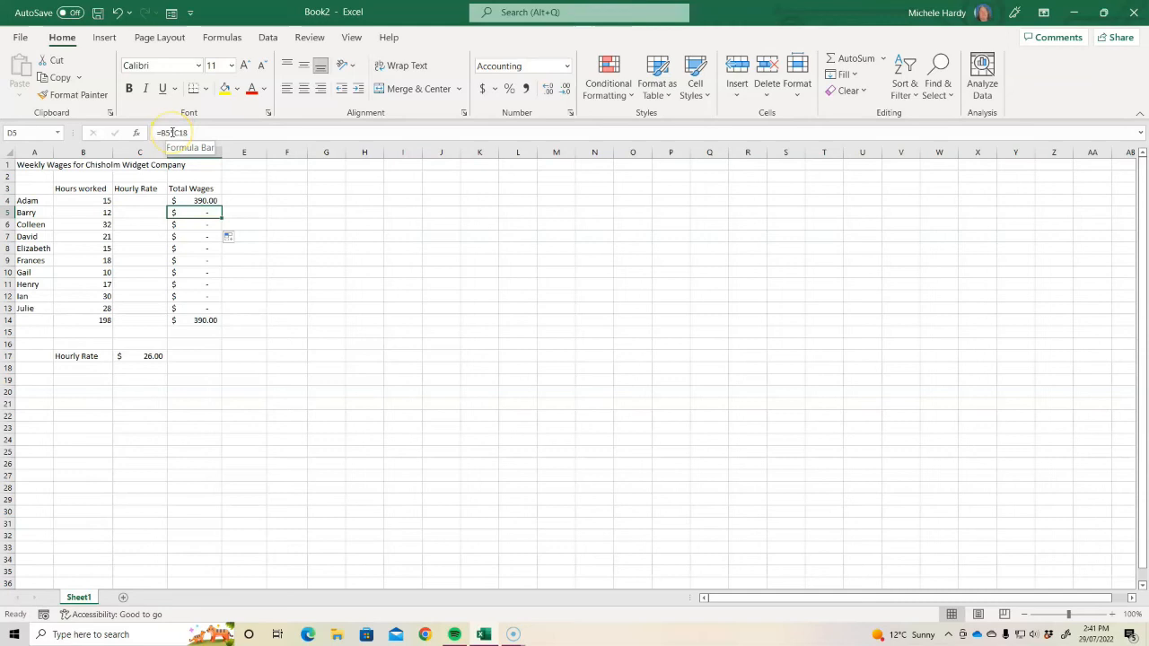
# - Compare the rate references in the copied wages formulas in D5 and D6 with the cells C18 and C19 they point to
pyautogui.click(146, 367)
pyautogui.click(199, 215)
pyautogui.click(206, 224)
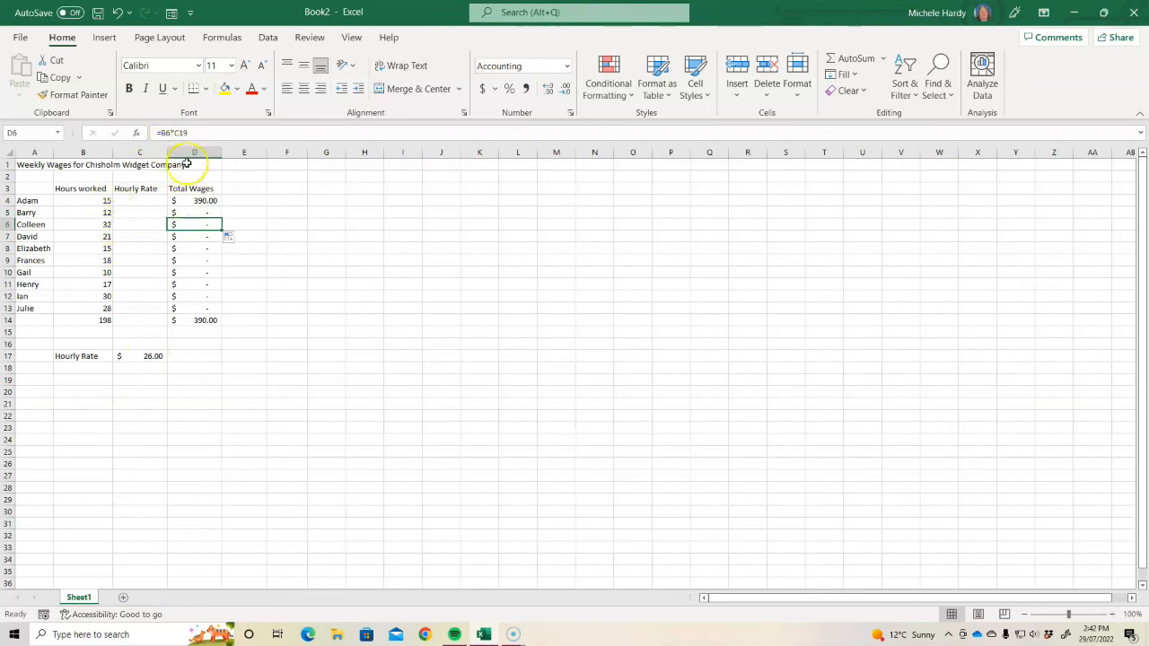
pyautogui.click(149, 379)
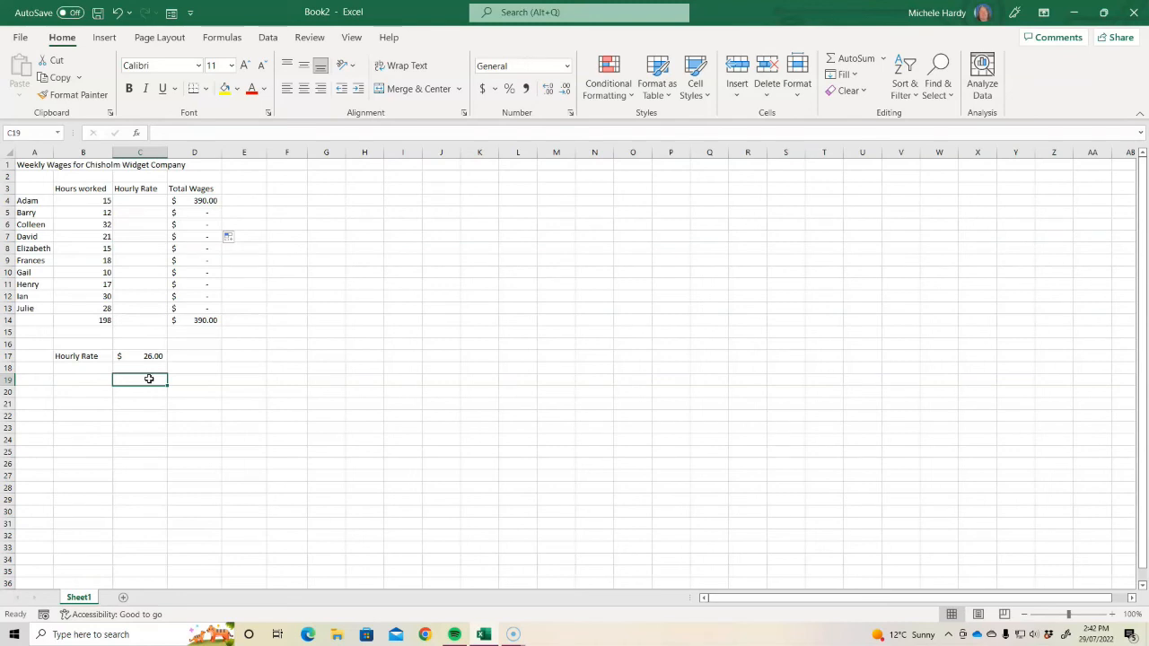
# - Replace the formula in D4 with =B4*$C$17, making the hourly rate reference absolute
pyautogui.moveTo(213, 199)
pyautogui.mouseDown()
pyautogui.moveTo(208, 217)
pyautogui.moveTo(208, 202)
pyautogui.mouseUp()
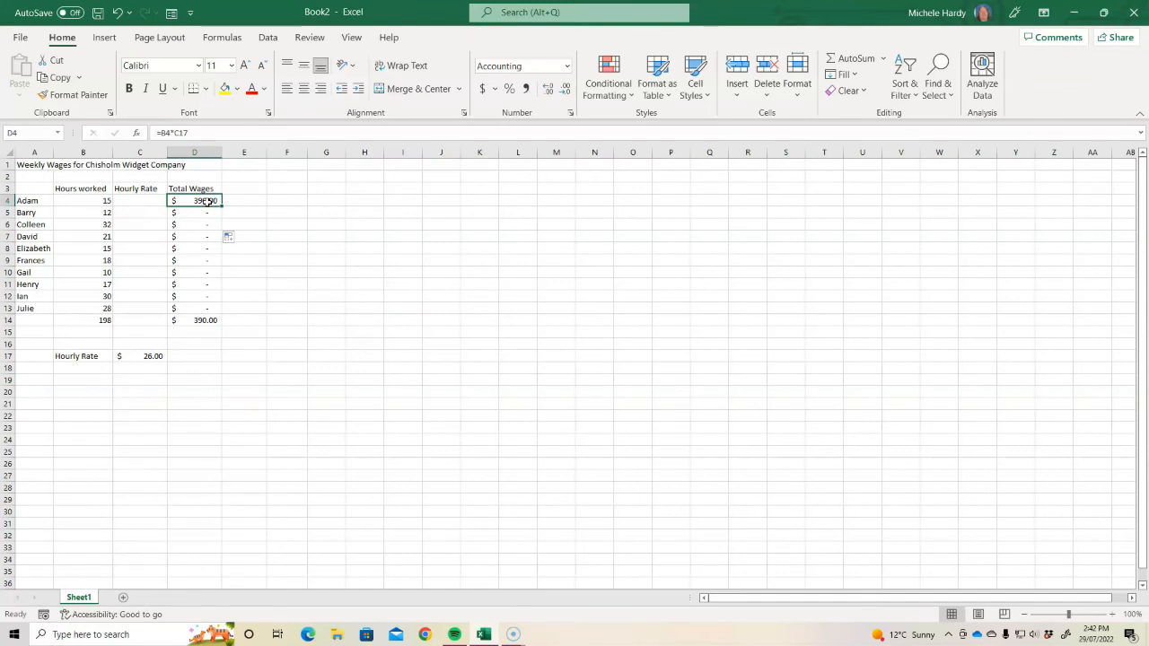
pyautogui.write('=')
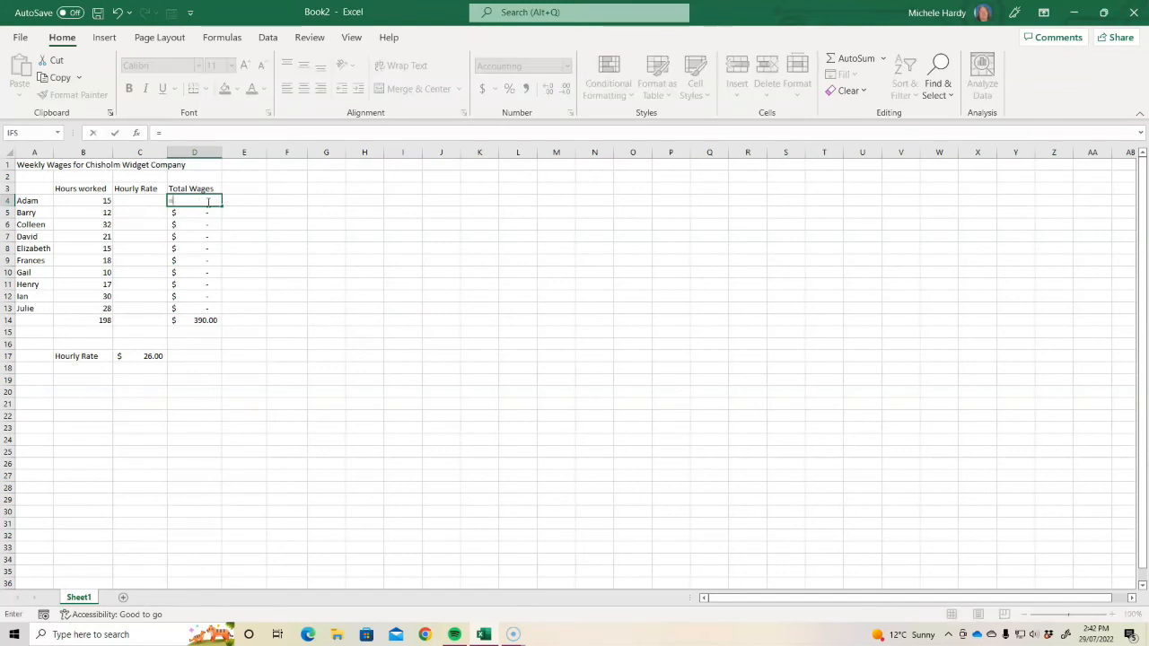
pyautogui.click(90, 200)
pyautogui.write('*')
pyautogui.click(148, 356)
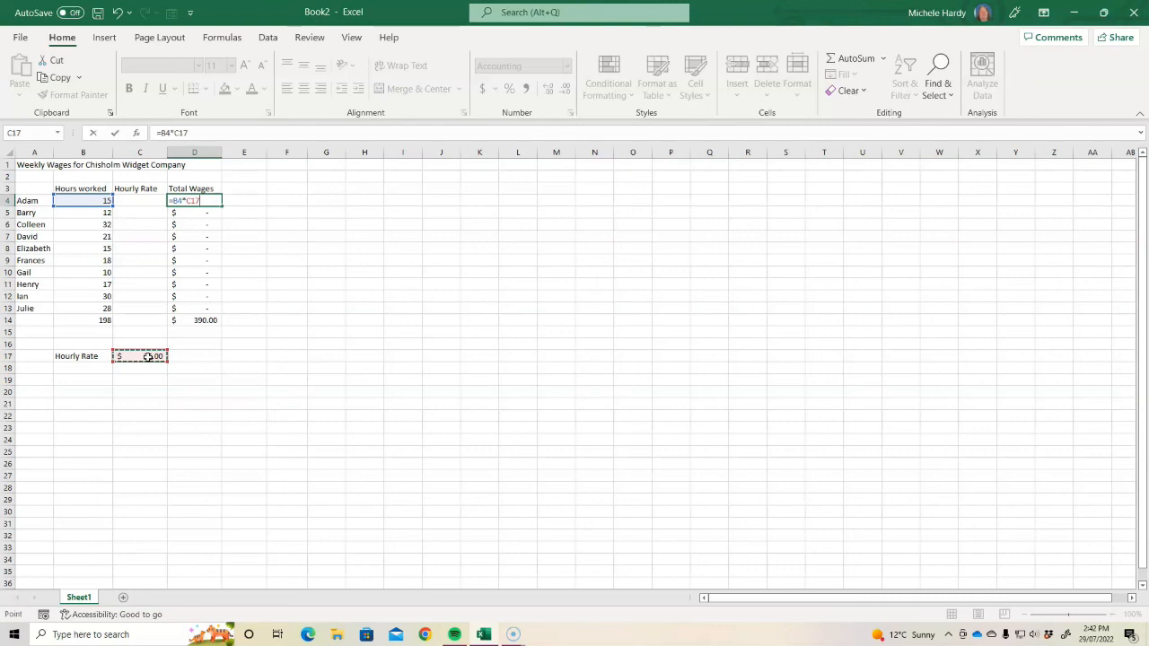
pyautogui.press('F4')
pyautogui.press('Return')
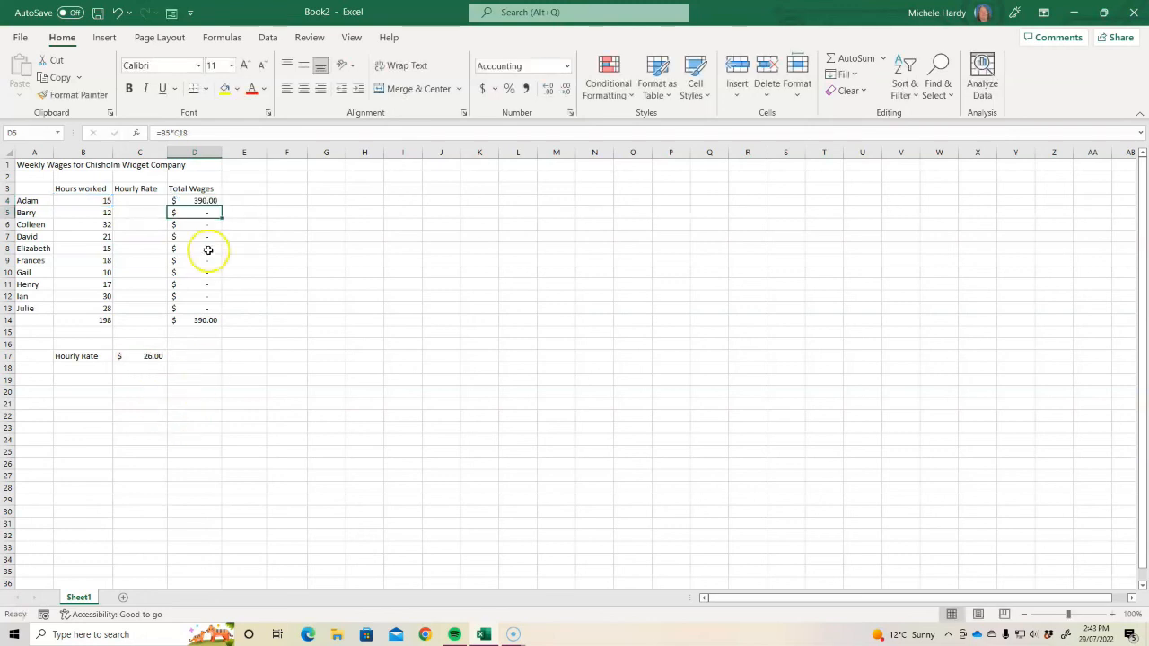
# - Copy the wages formula from D4 down to D13 and check the references in several of the copied cells
pyautogui.click(218, 201)
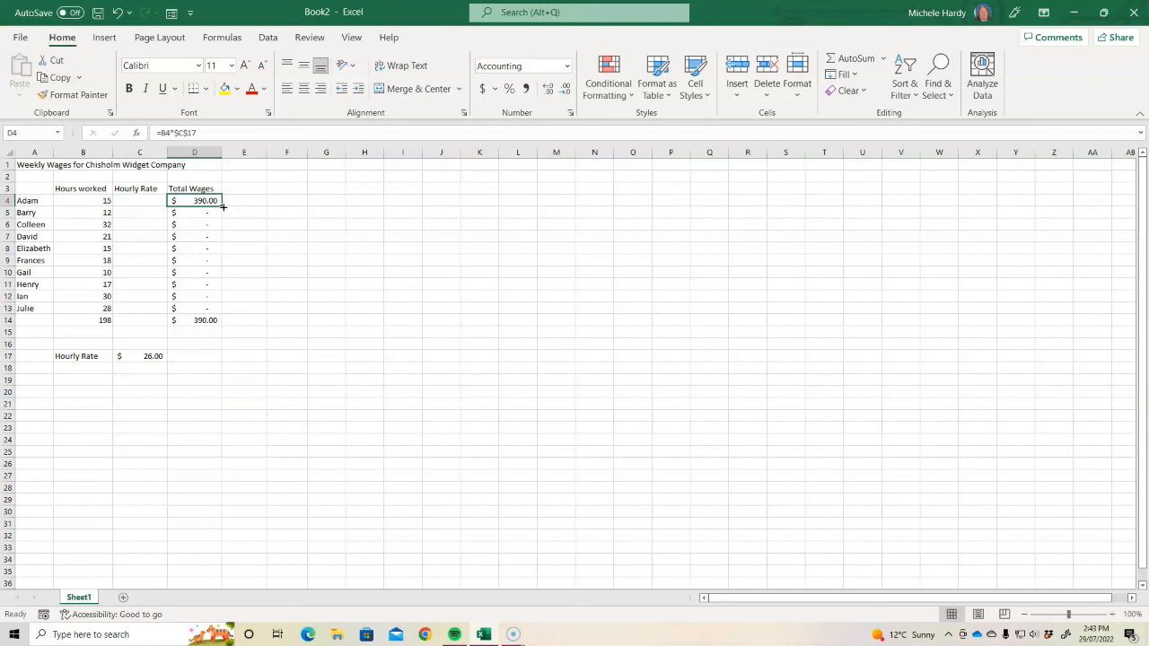
pyautogui.moveTo(222, 206); pyautogui.dragTo(222, 311)
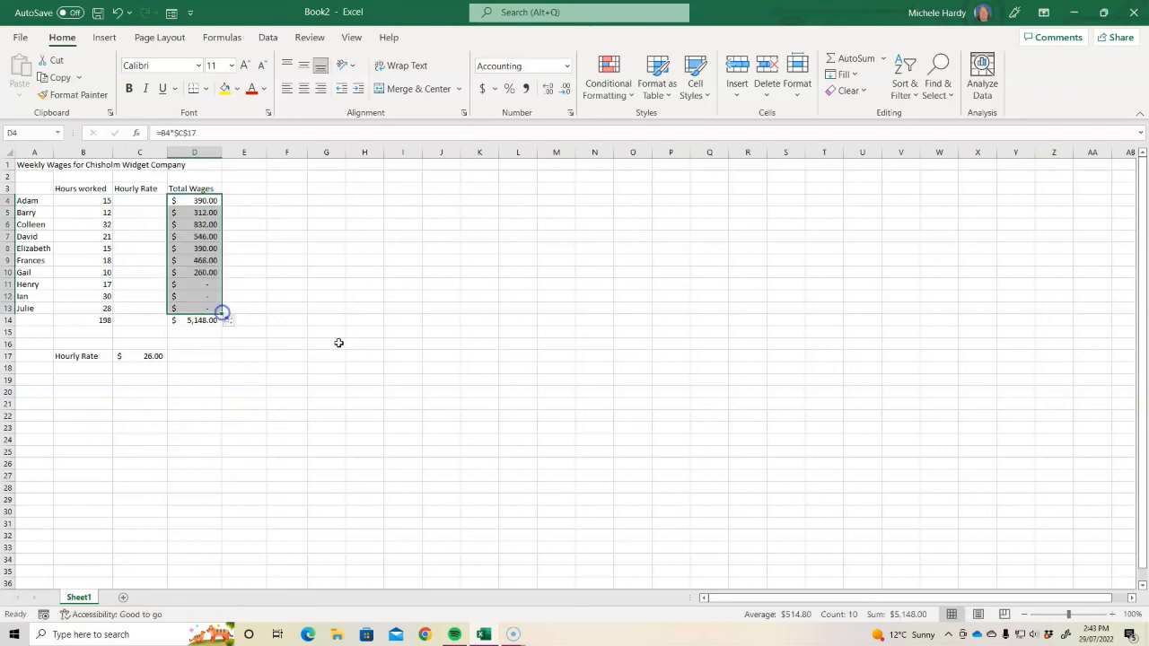
pyautogui.click(202, 236)
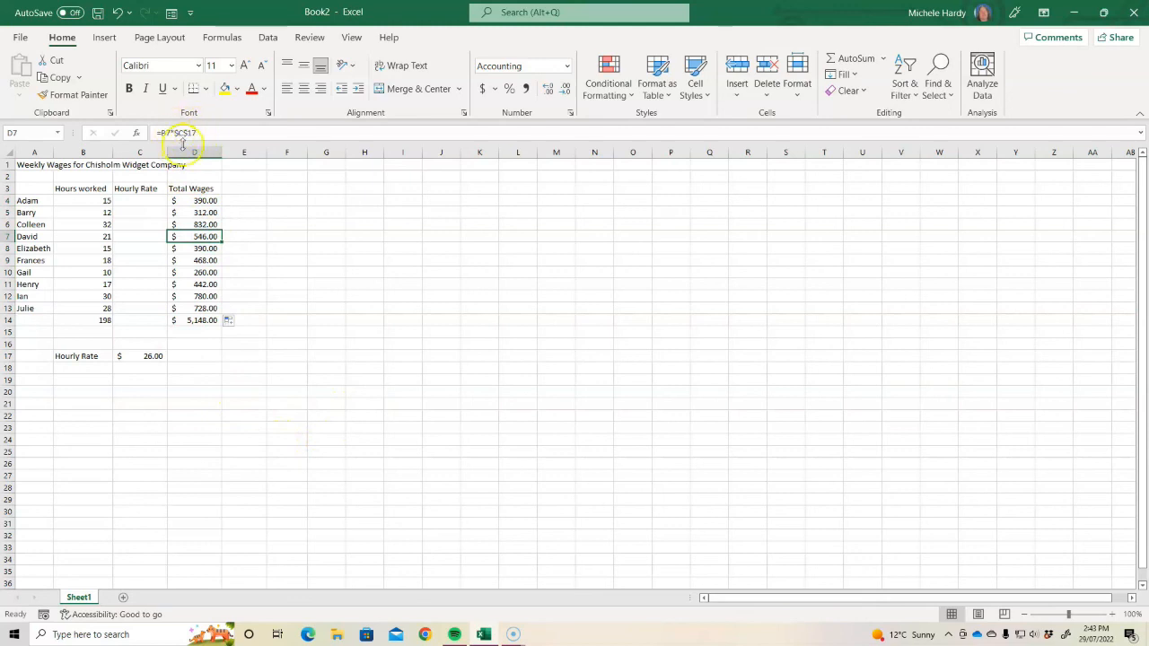
pyautogui.click(199, 261)
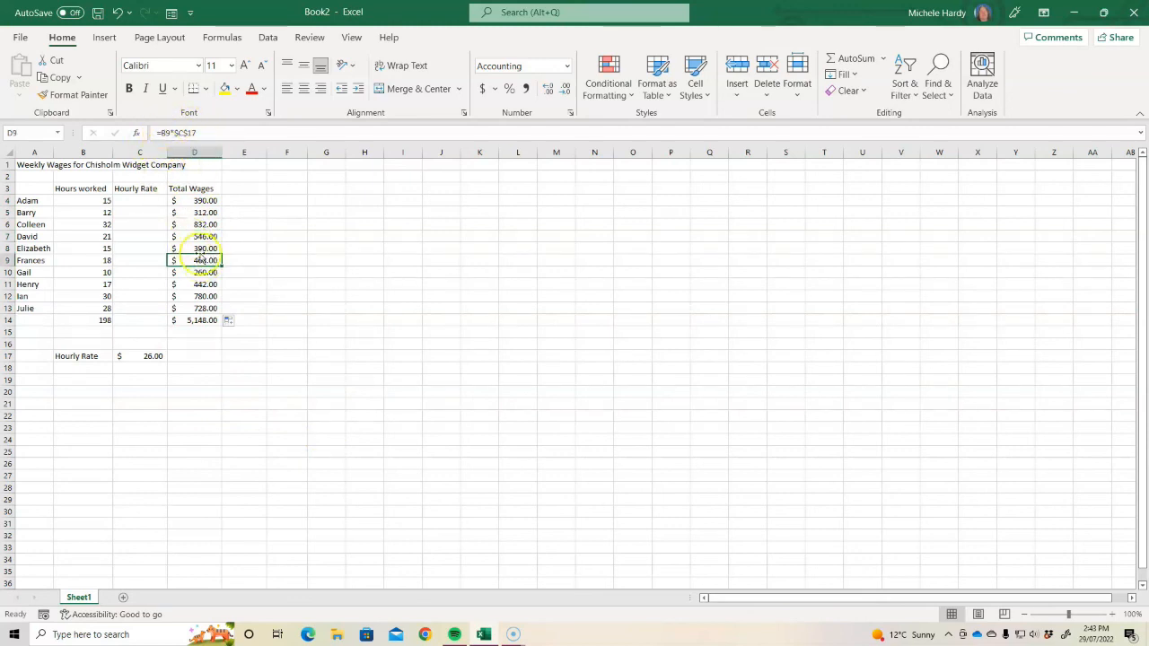
pyautogui.click(199, 284)
pyautogui.click(200, 297)
pyautogui.click(200, 309)
# - Set the single hourly rate in C17 to 27.5
pyautogui.click(135, 356)
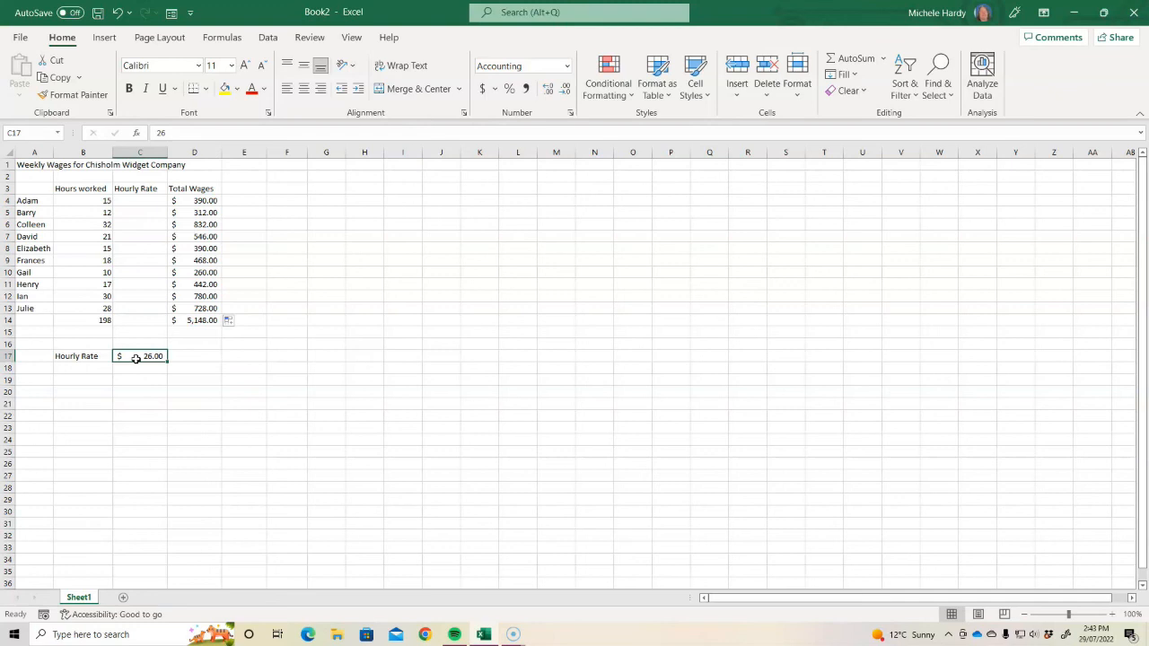
pyautogui.write('27.')
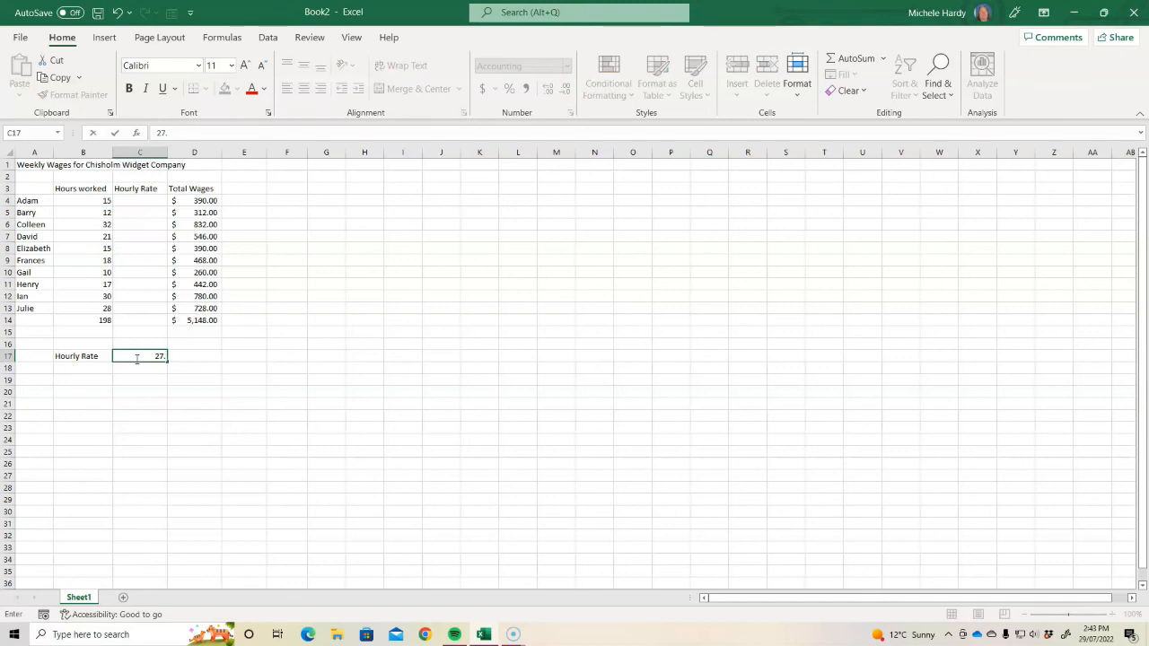
pyautogui.write('5')
pyautogui.press('Return')
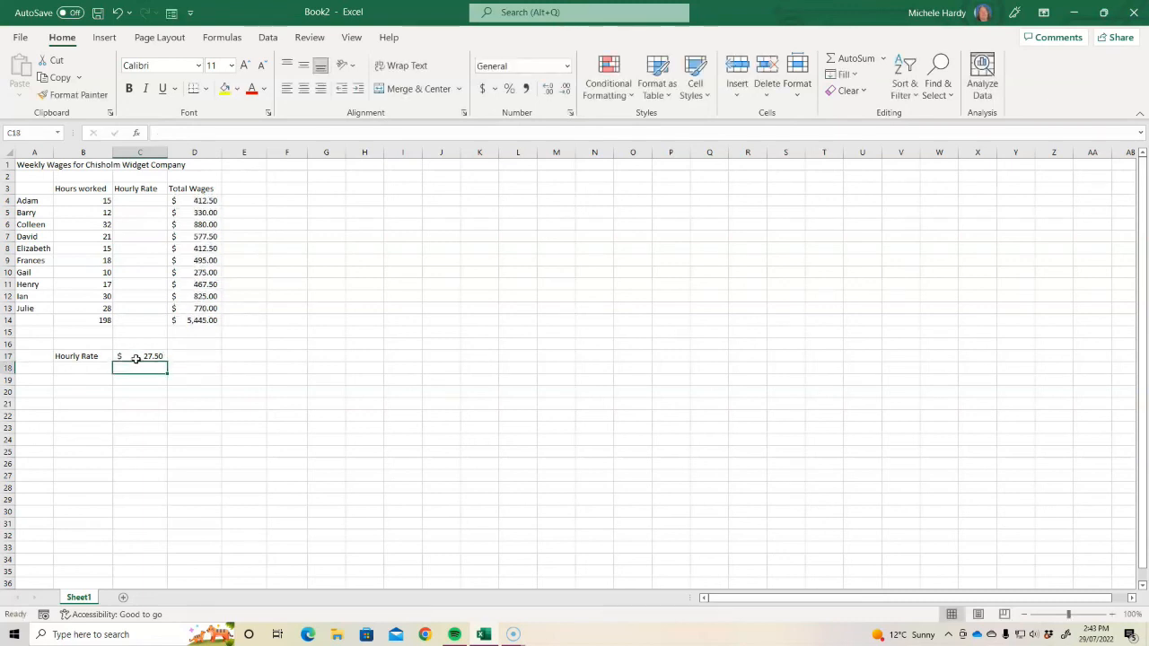